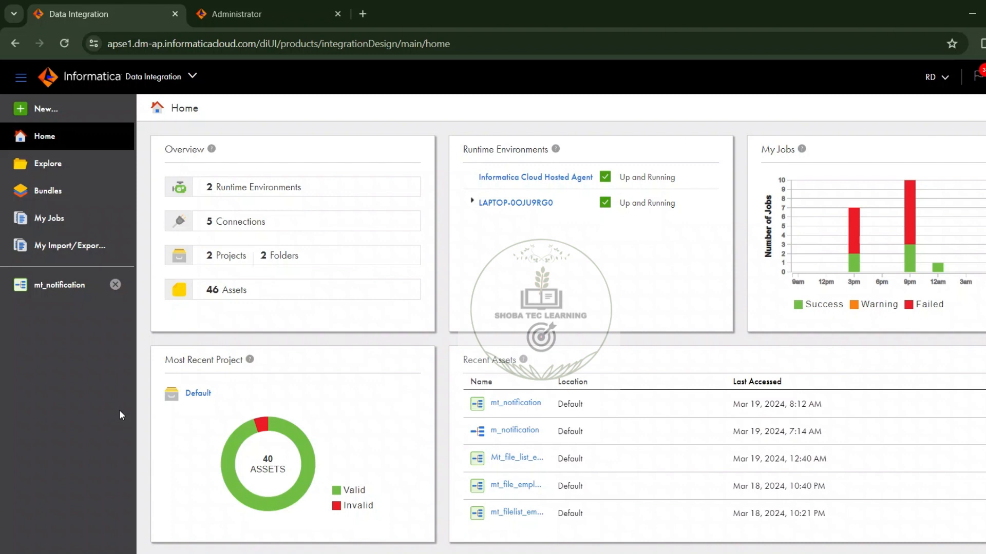
Step: Create a new mapping asset
click(47, 110)
click(277, 229)
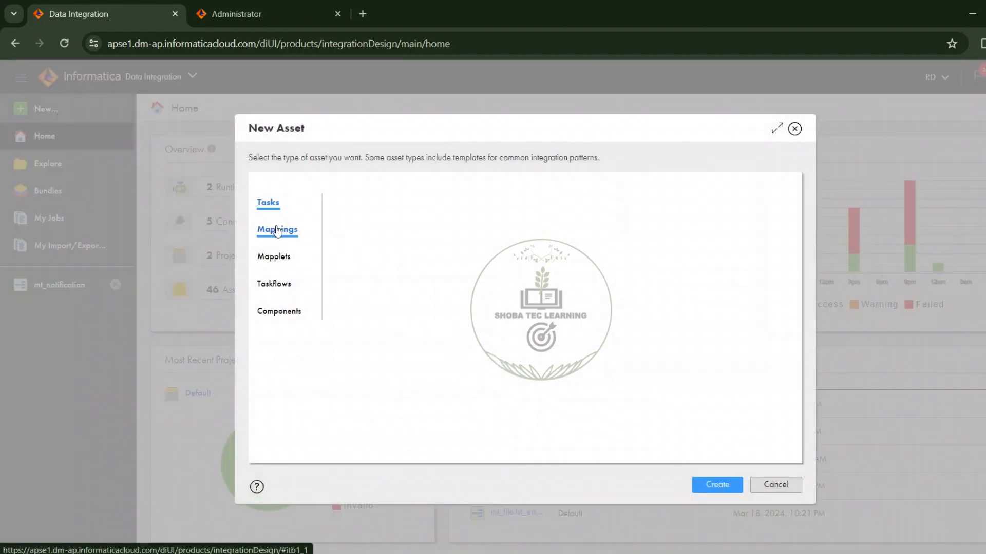
click(728, 485)
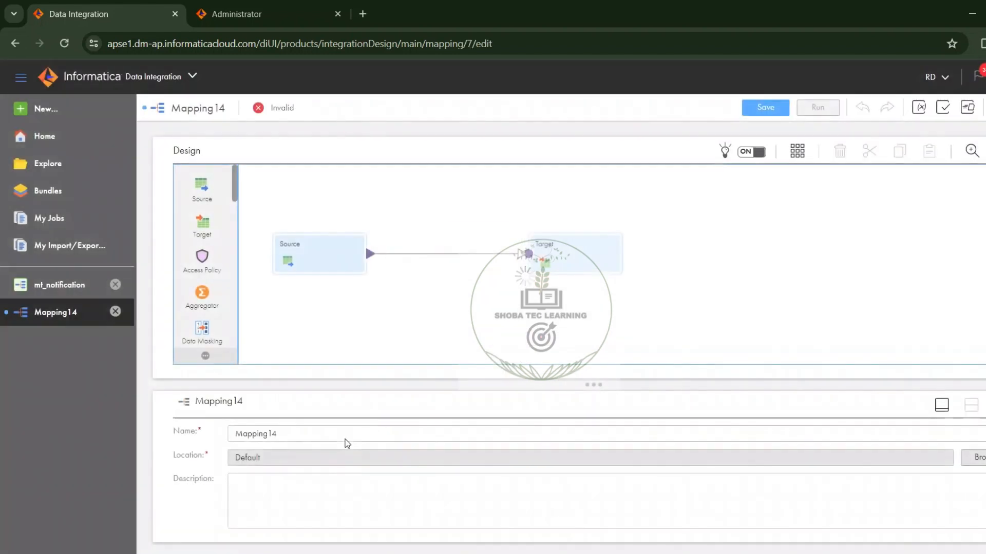
Step: Name the new mapping m_notification1
click(330, 436)
key(ctrl+a)
text(m)
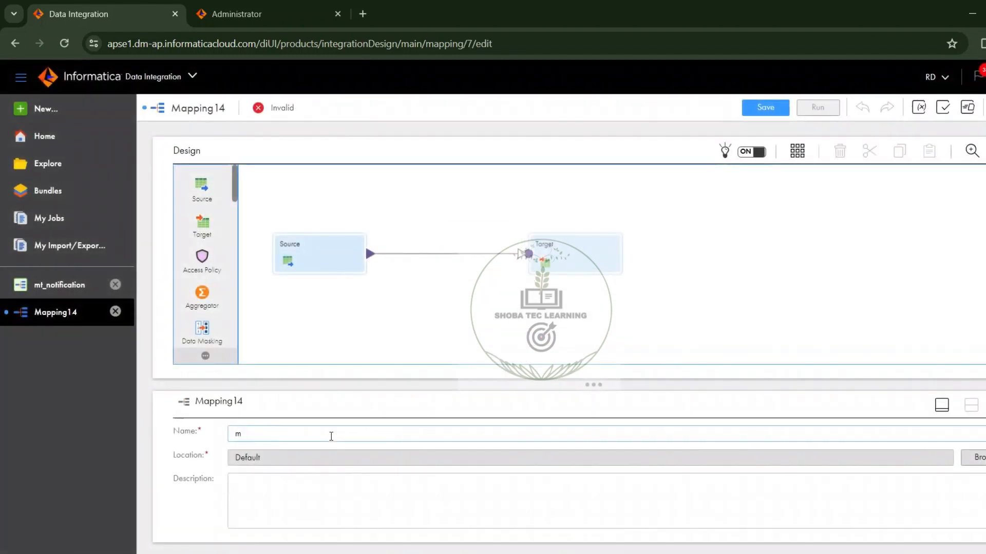
text(_n)
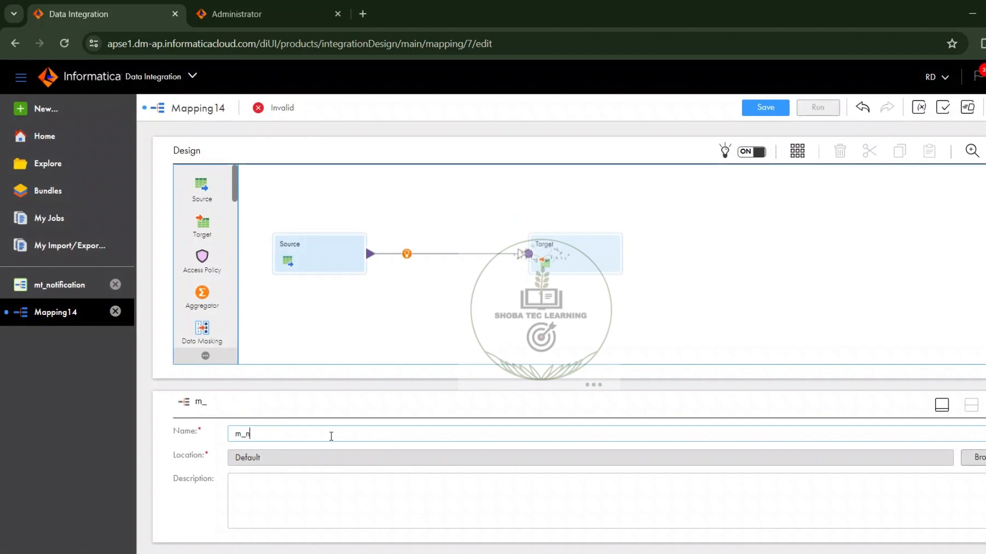
text(otification1)
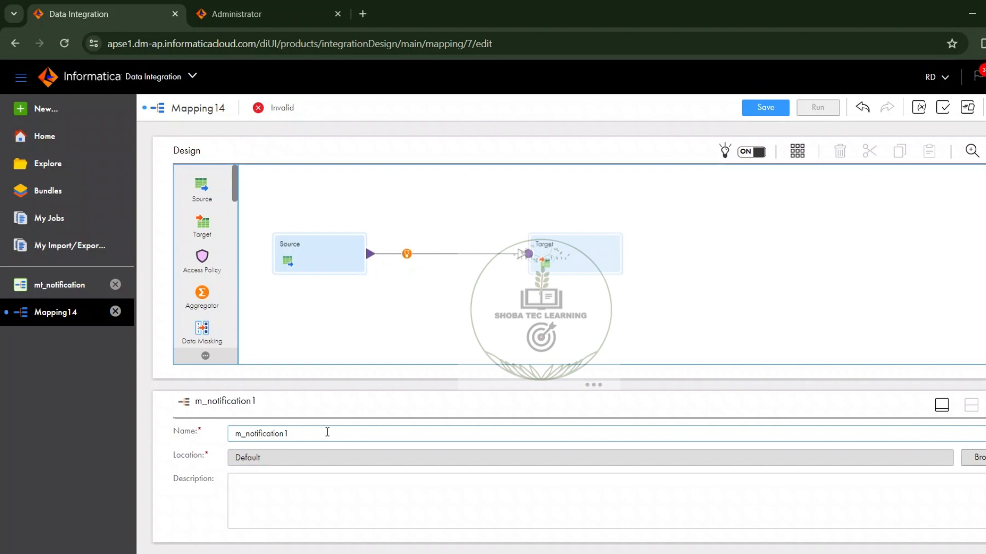
Step: Set the Source transformation's connection to Source_Oracle (Oracle)
click(326, 255)
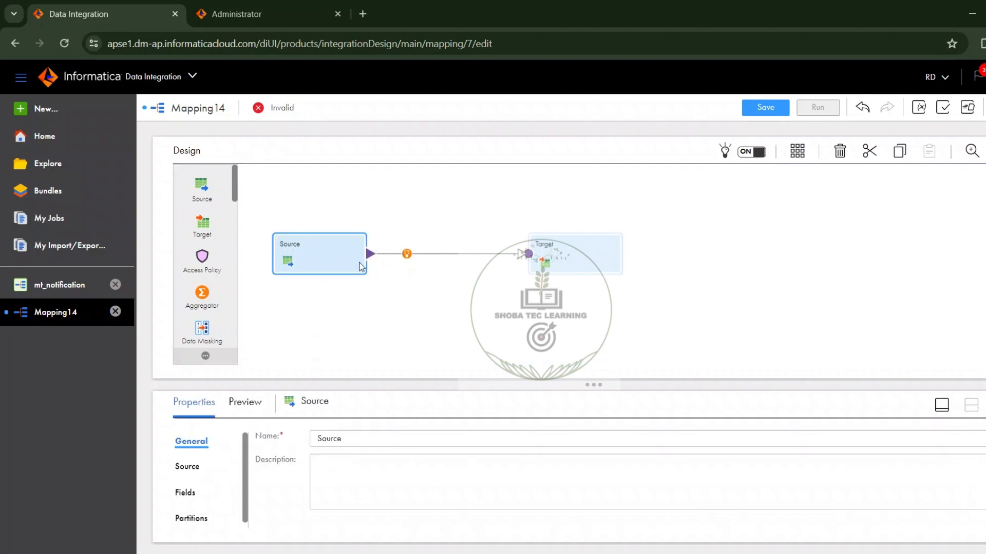
click(941, 405)
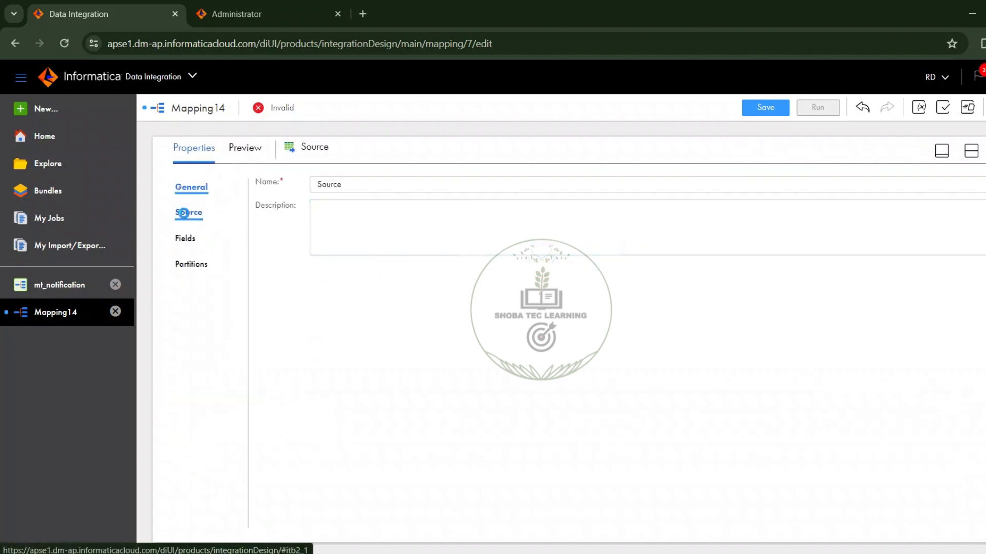
click(188, 212)
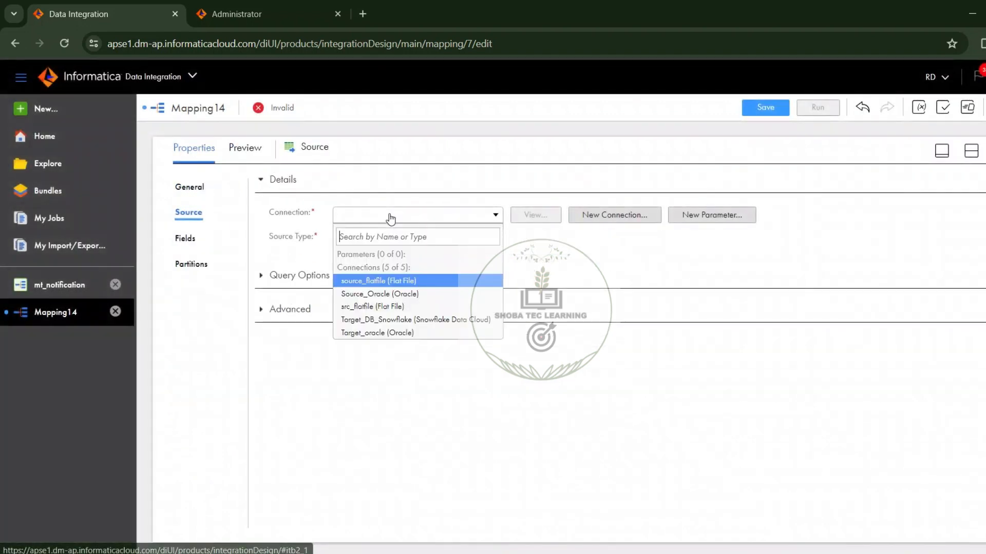
click(389, 215)
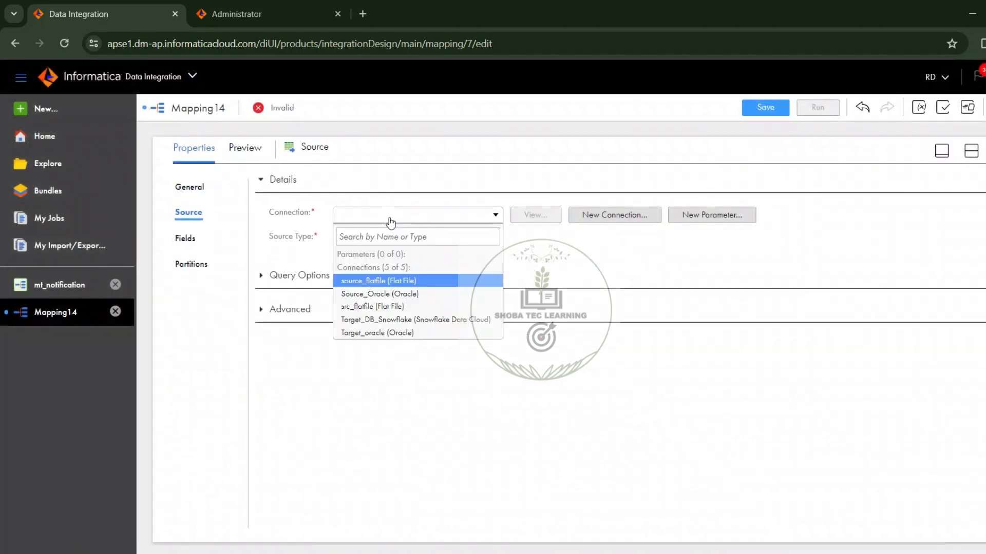
click(395, 296)
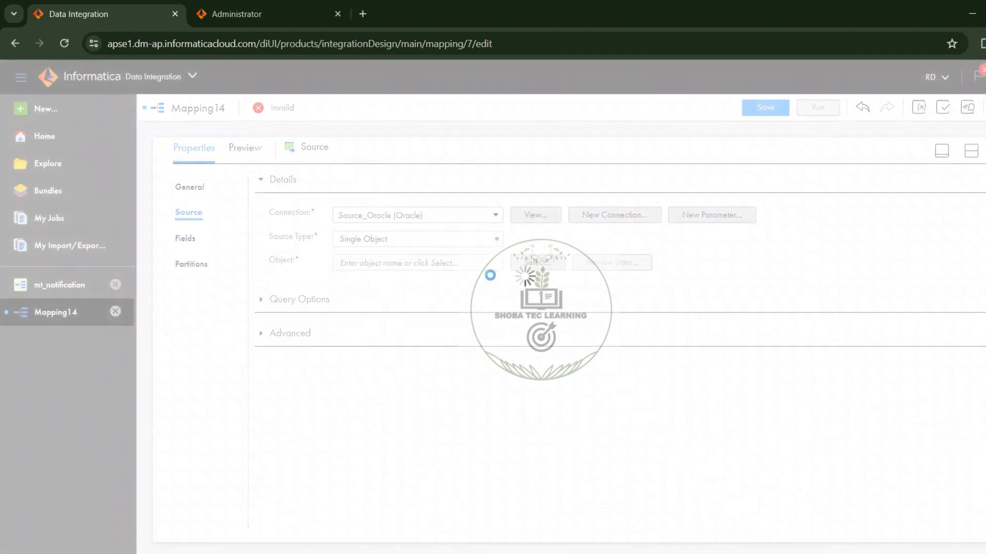
Step: Search the source objects for "emp" and select the EMPLOYEES1 table as the source object
click(528, 263)
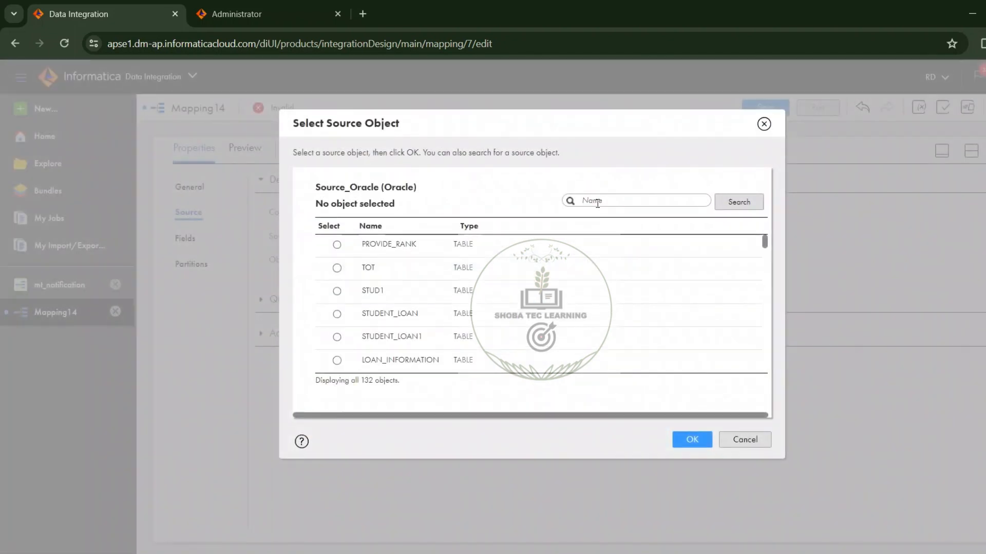
click(597, 202)
text(emp)
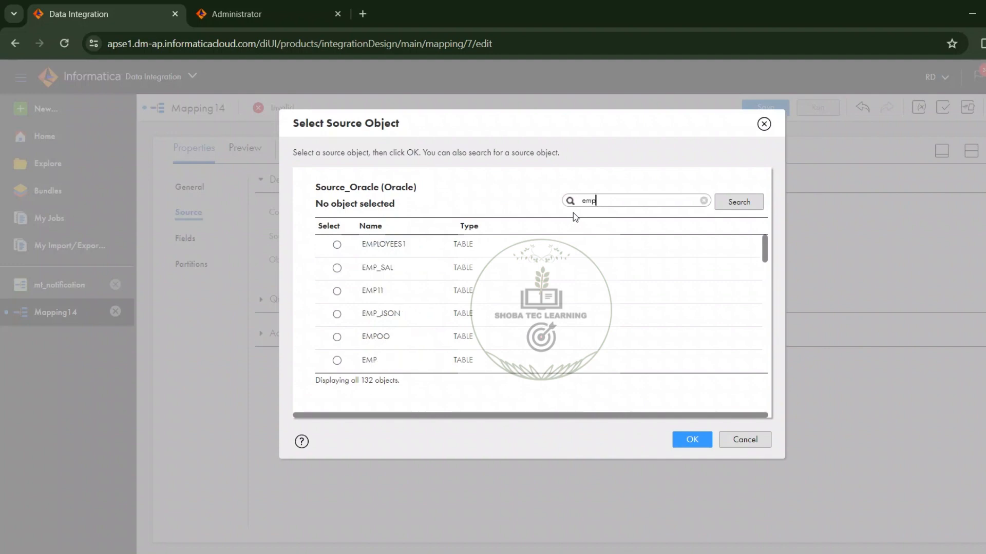
click(537, 251)
click(690, 439)
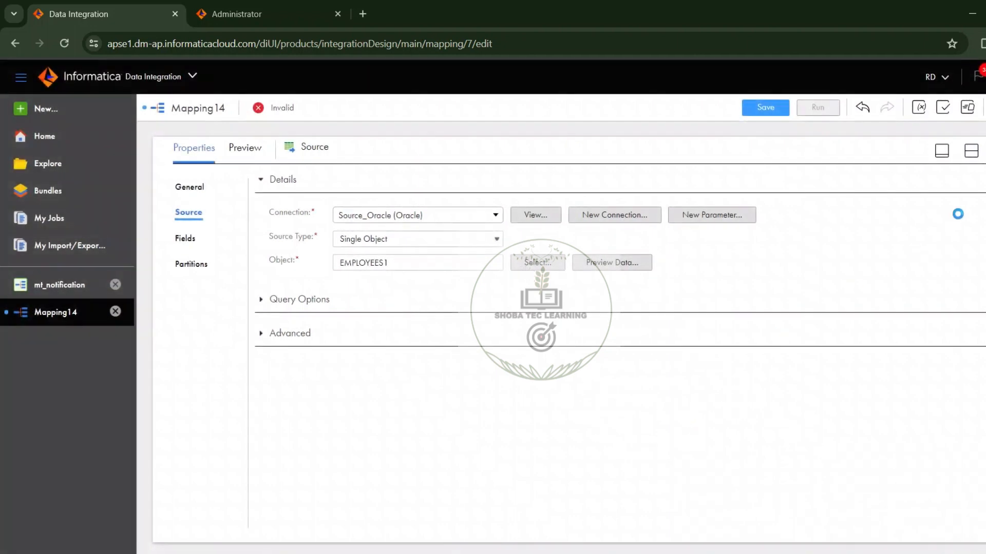
Step: Set the Target transformation's connection to Target_oracle (Oracle)
click(971, 152)
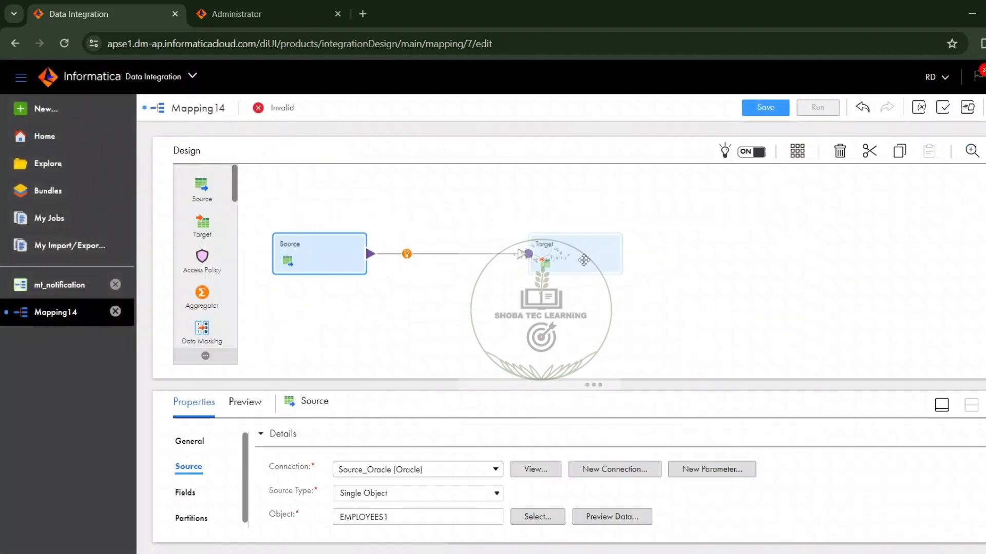
click(594, 265)
click(985, 405)
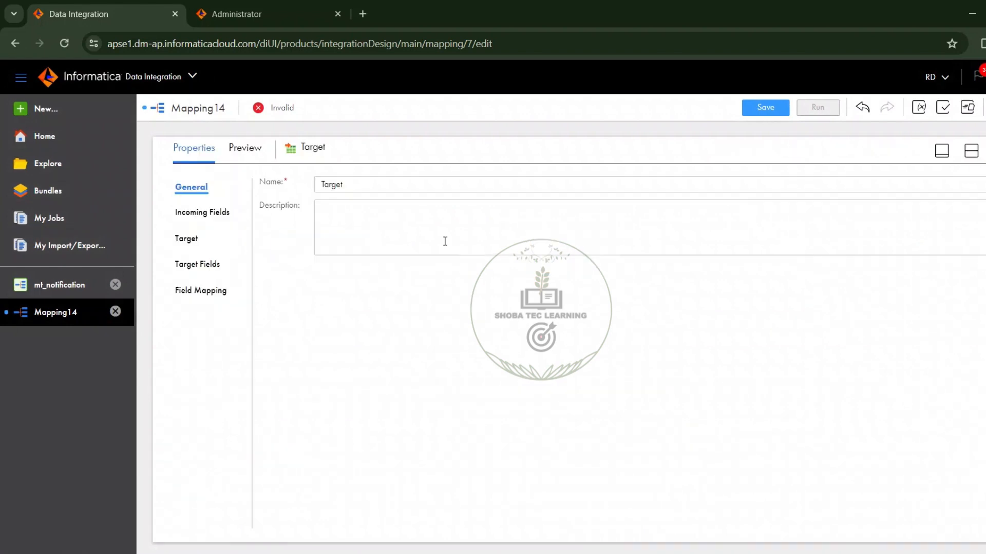
click(191, 237)
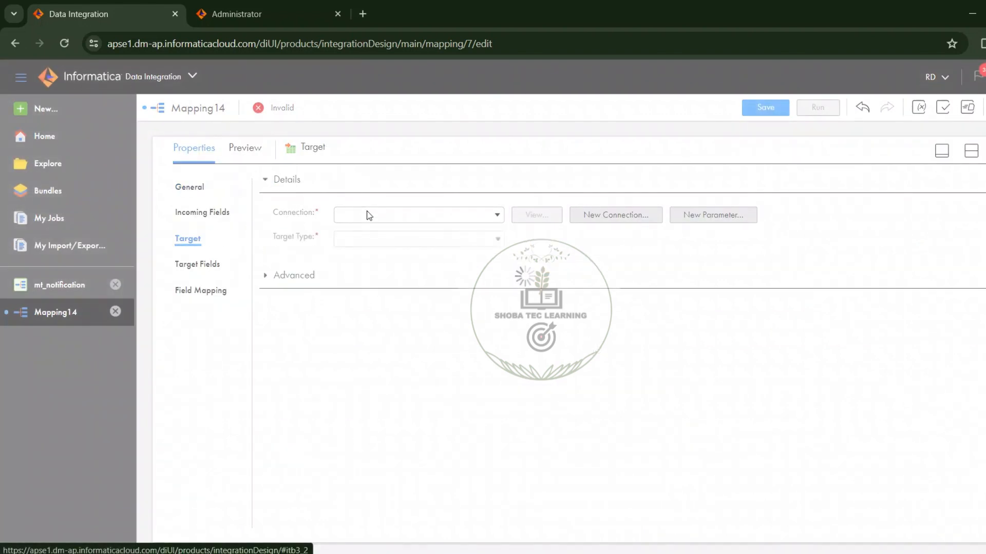
click(365, 215)
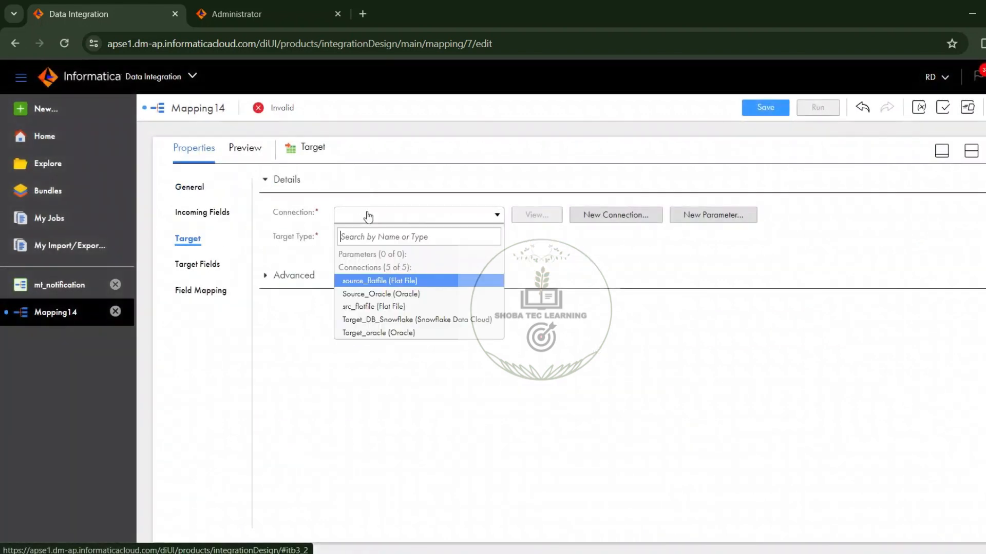
click(370, 332)
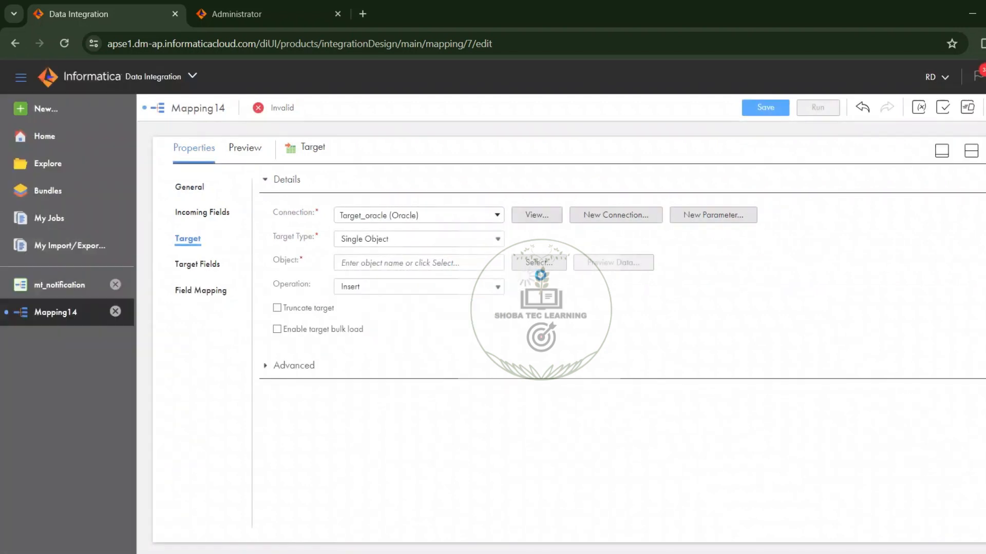
Step: Search the existing target objects for "emp" and select the T_EMPLOYEES table as the target object
click(539, 262)
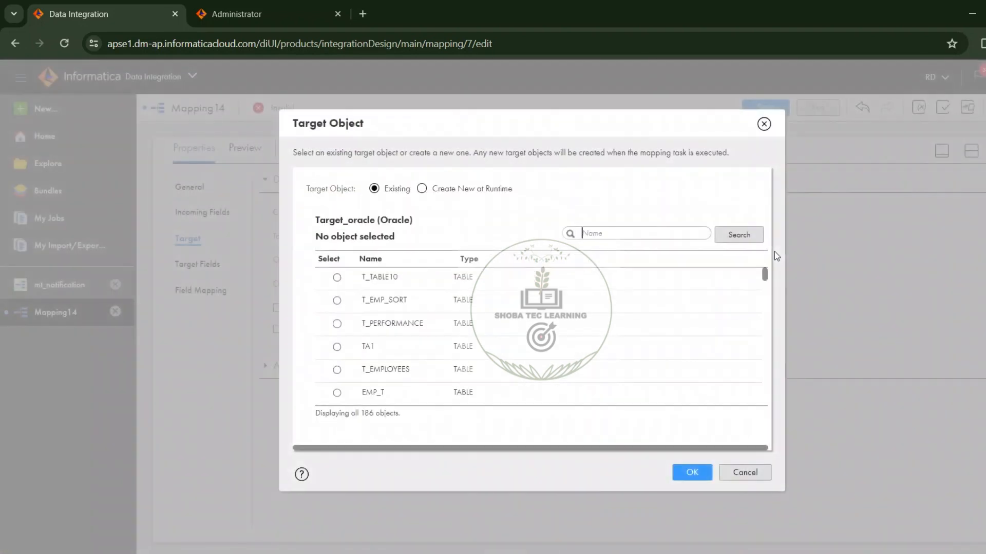
text(emp)
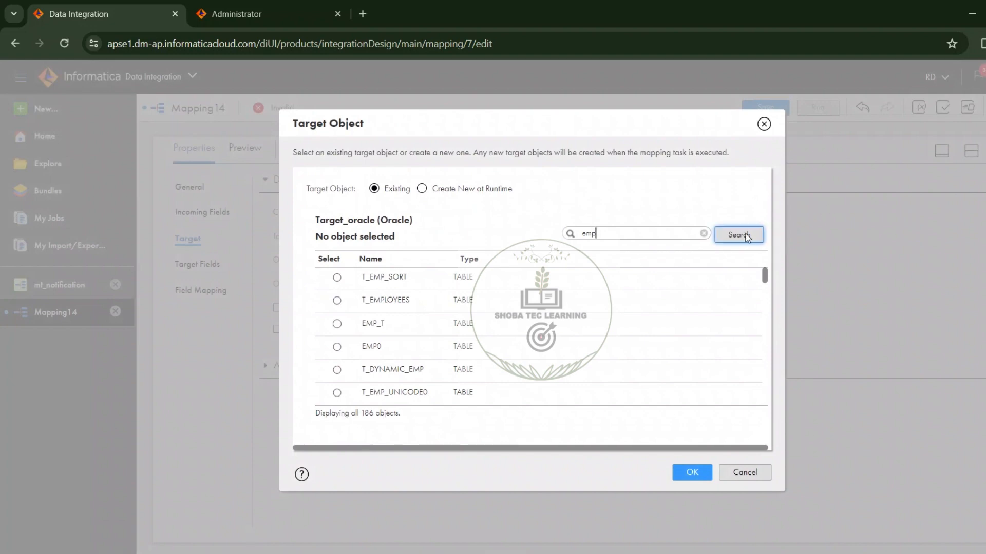
click(552, 304)
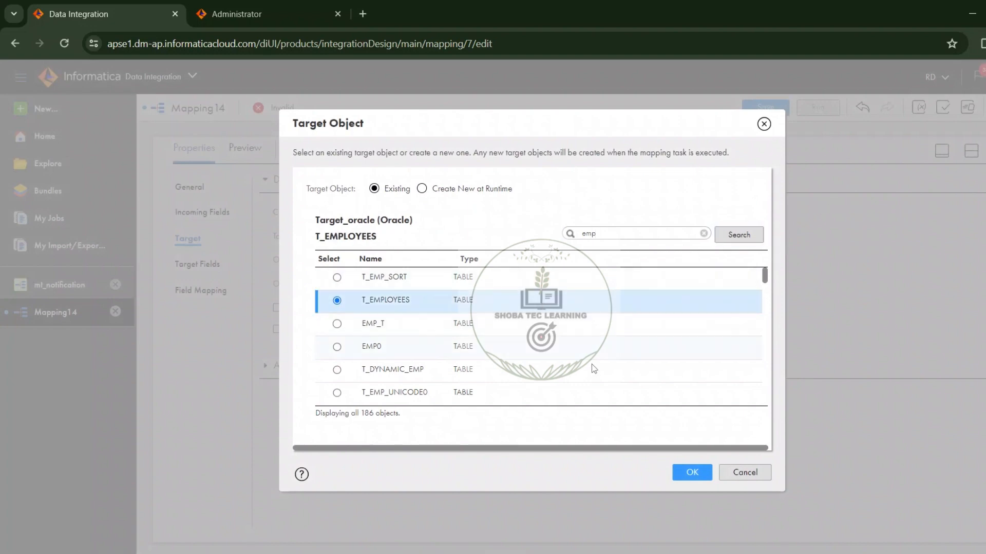
click(690, 473)
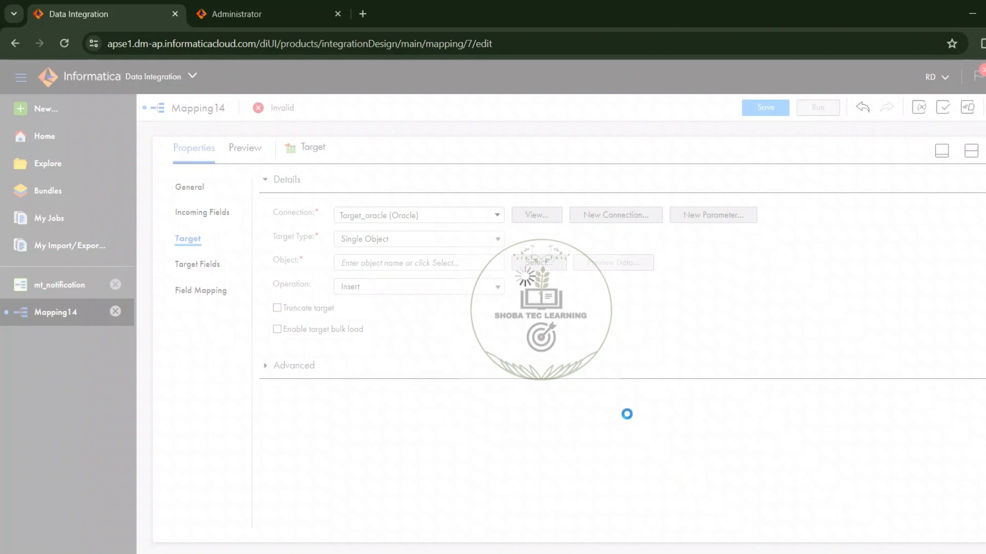
Step: Automap the incoming fields to the target fields with Smart Map and save the mapping
click(197, 301)
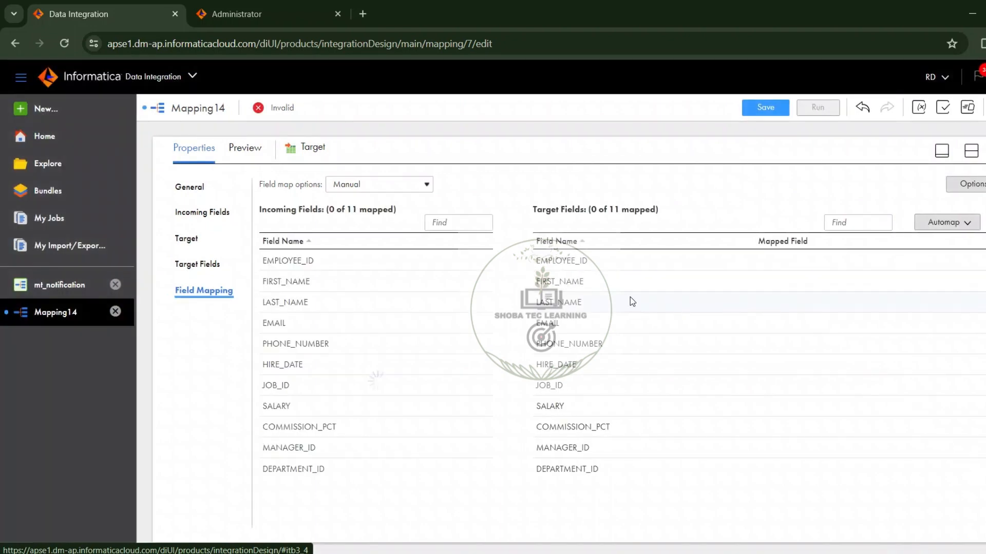
click(929, 227)
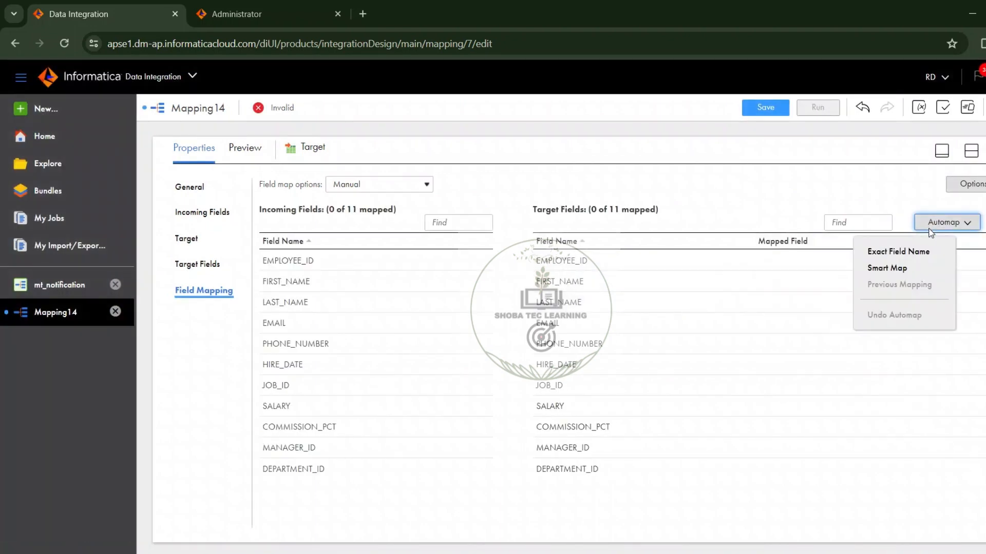
click(918, 270)
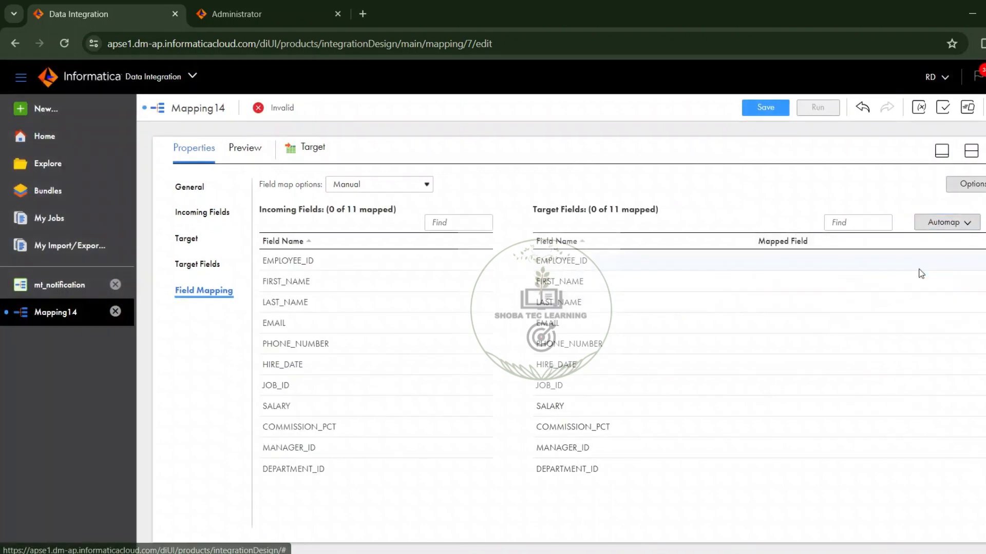
click(747, 108)
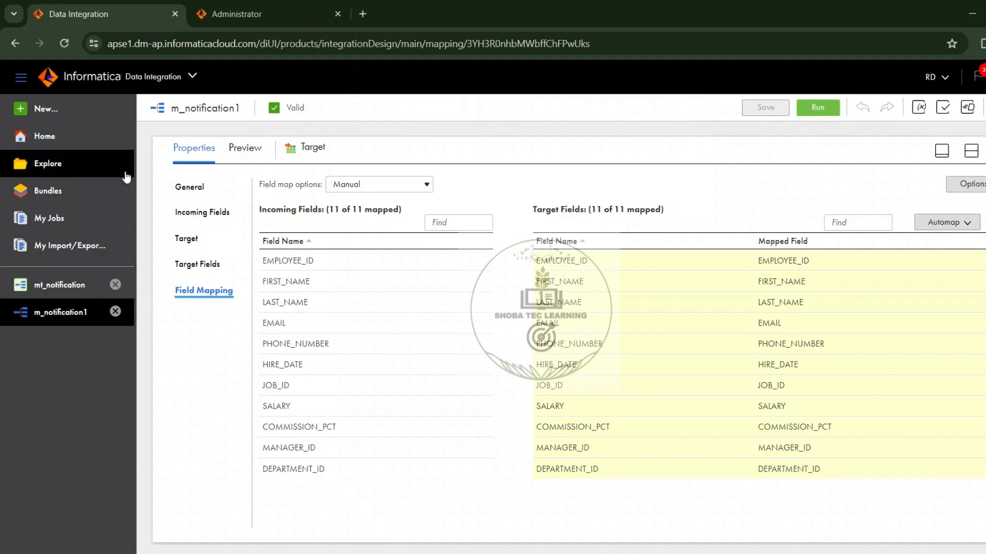
Step: Create a new Mapping Task asset
click(69, 96)
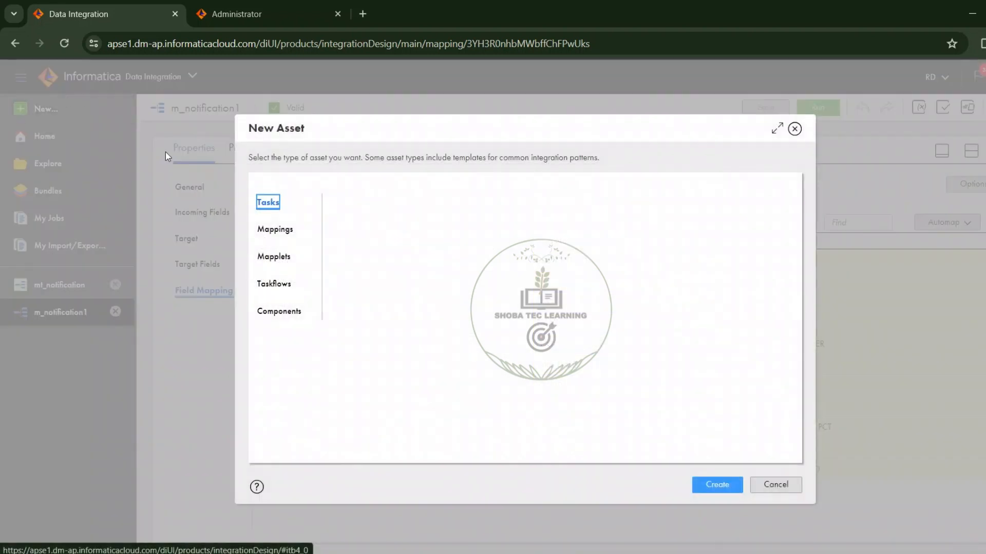
click(274, 206)
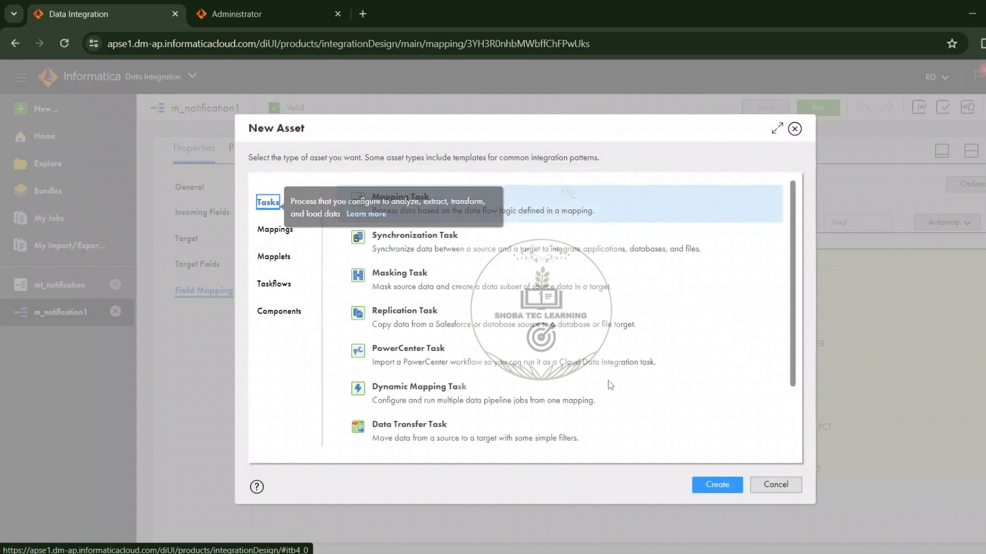
click(733, 490)
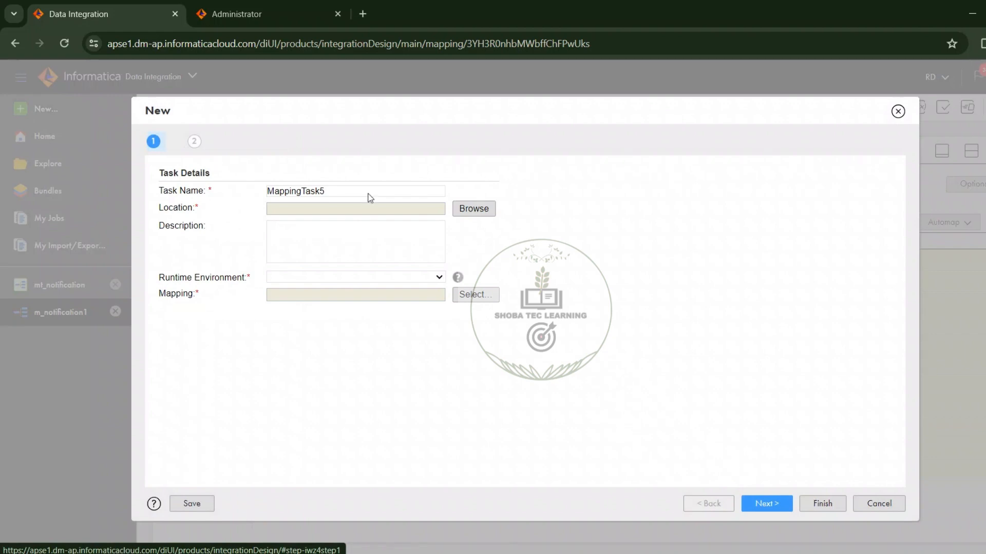
Step: Name the mapping task mt_notification1
double_click(359, 190)
text(m)
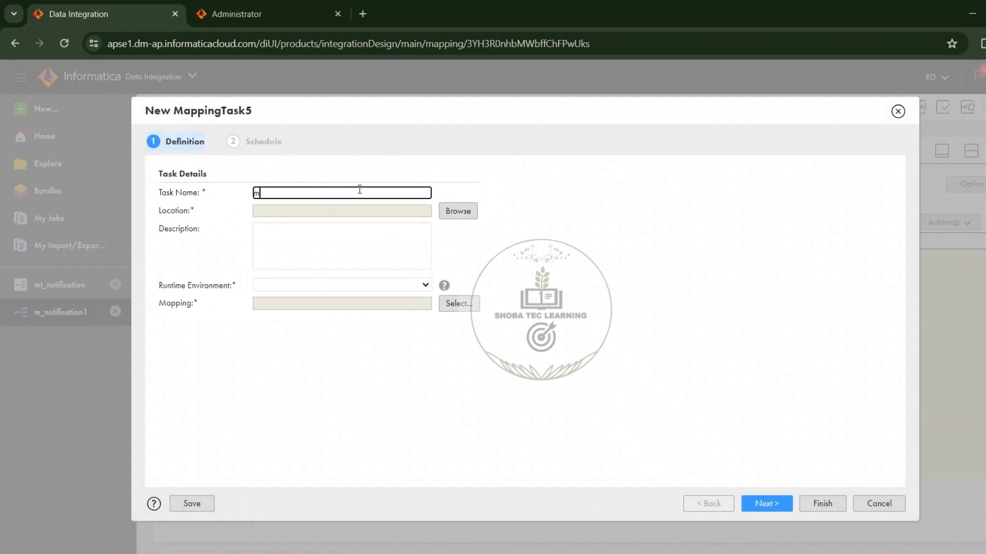
text(t_)
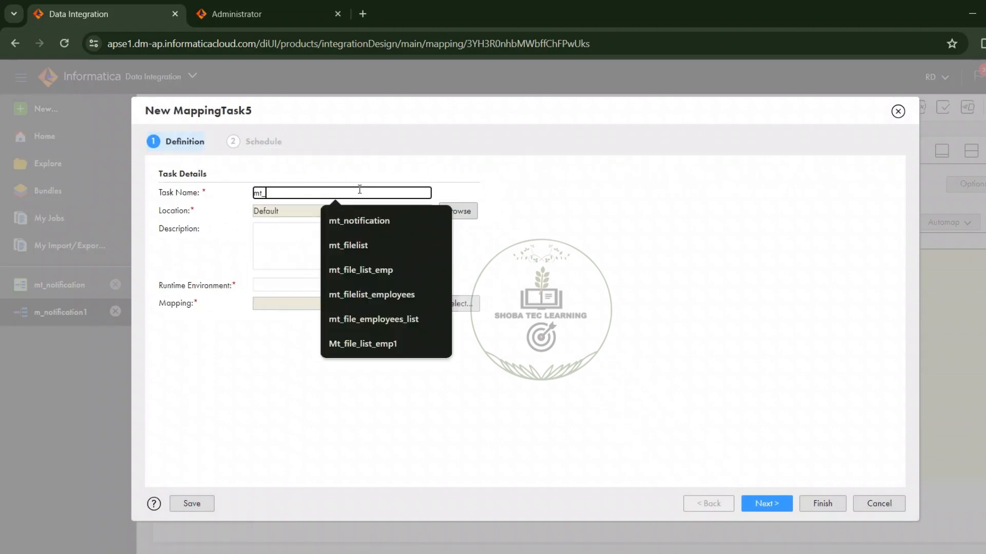
text(noti)
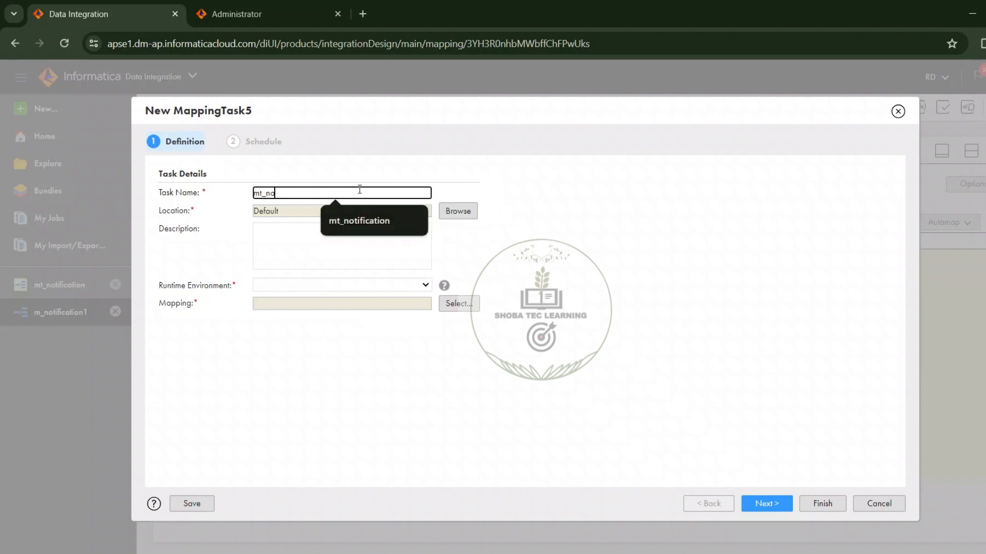
text(fication1)
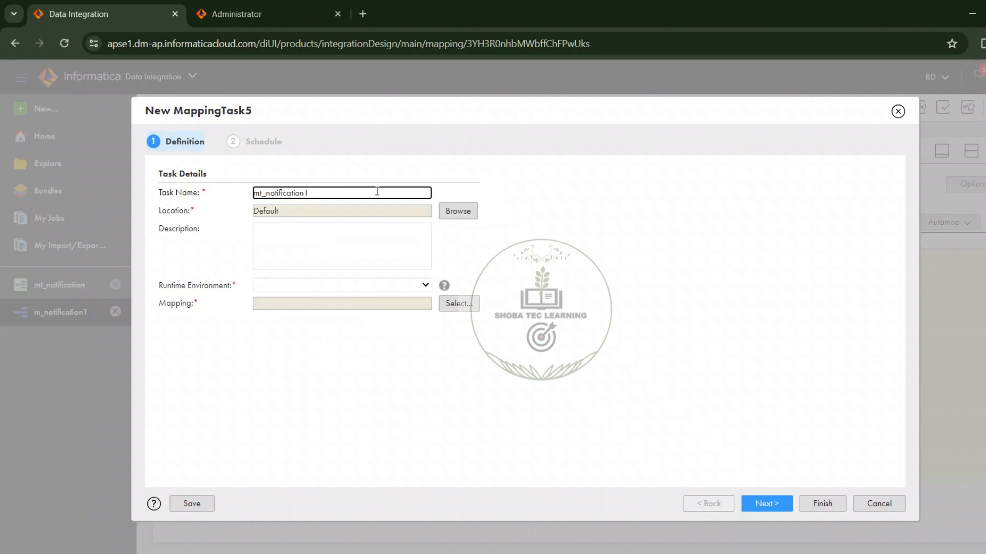
click(505, 223)
Step: Set the runtime environment to LAPTOP-0OJU9RG0 and choose m_notification1 as the task's mapping by searching for its name
click(356, 285)
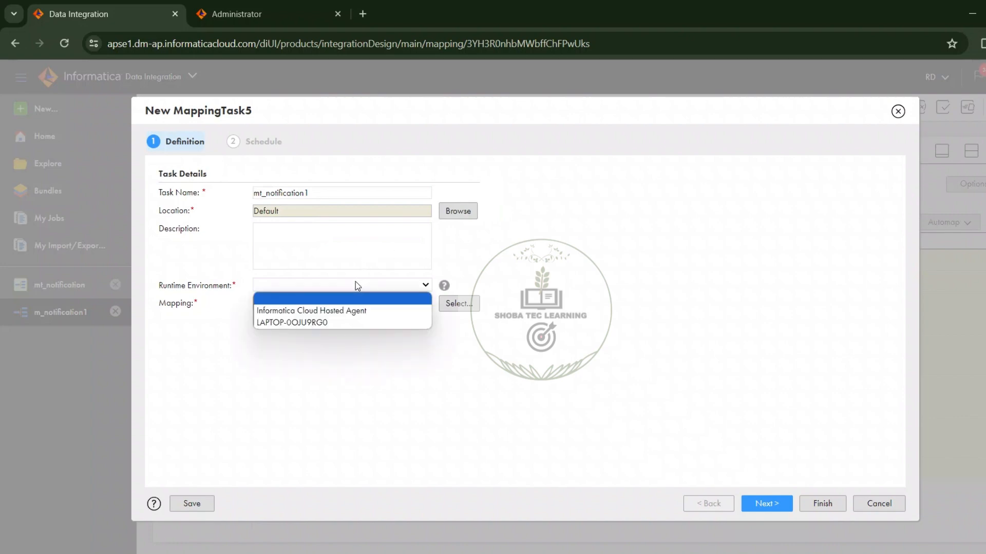
click(346, 324)
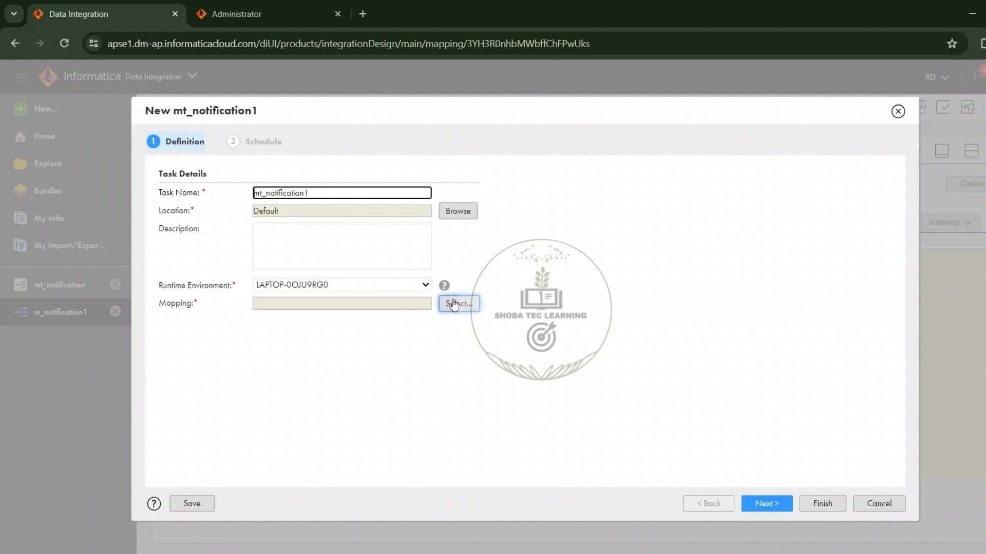
click(453, 304)
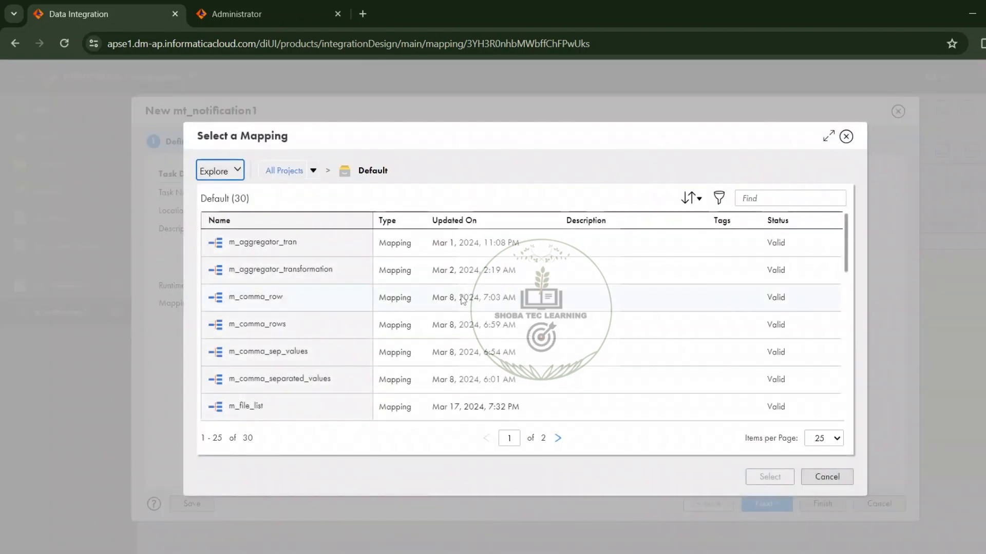
click(755, 198)
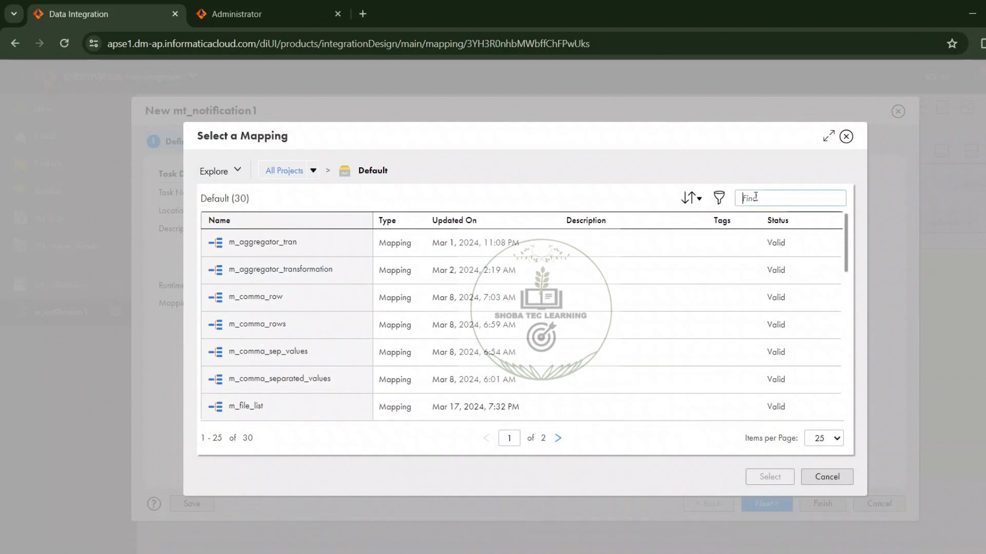
text(m_)
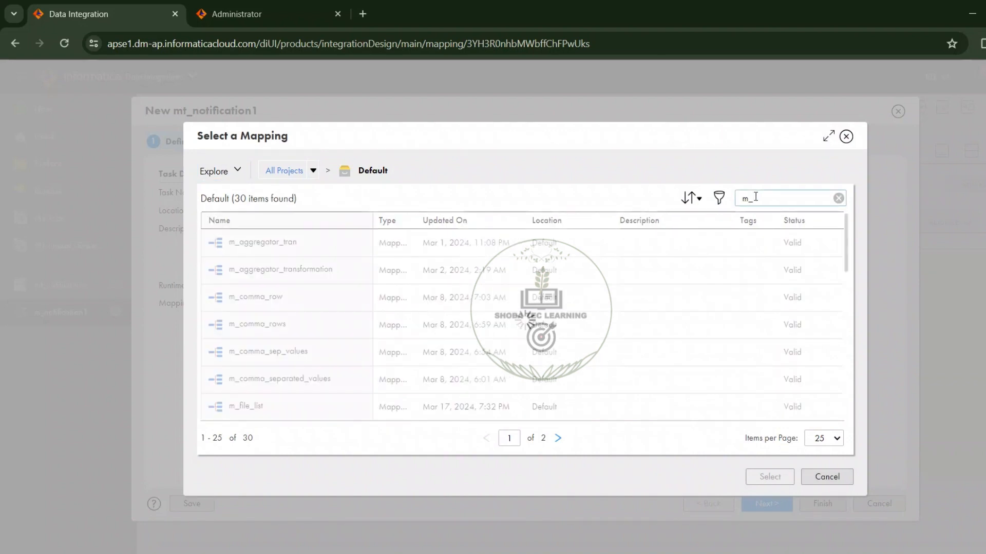
text(notification1)
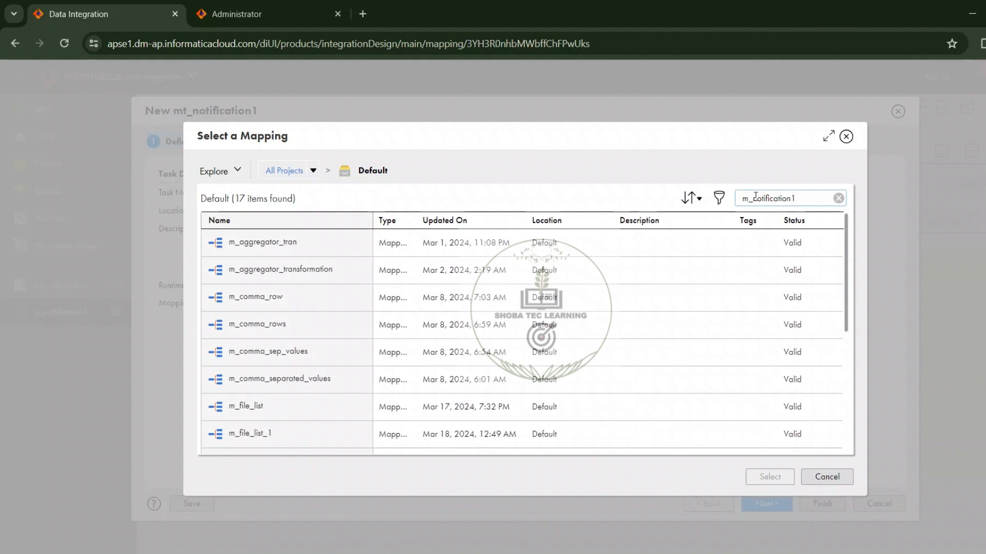
click(714, 239)
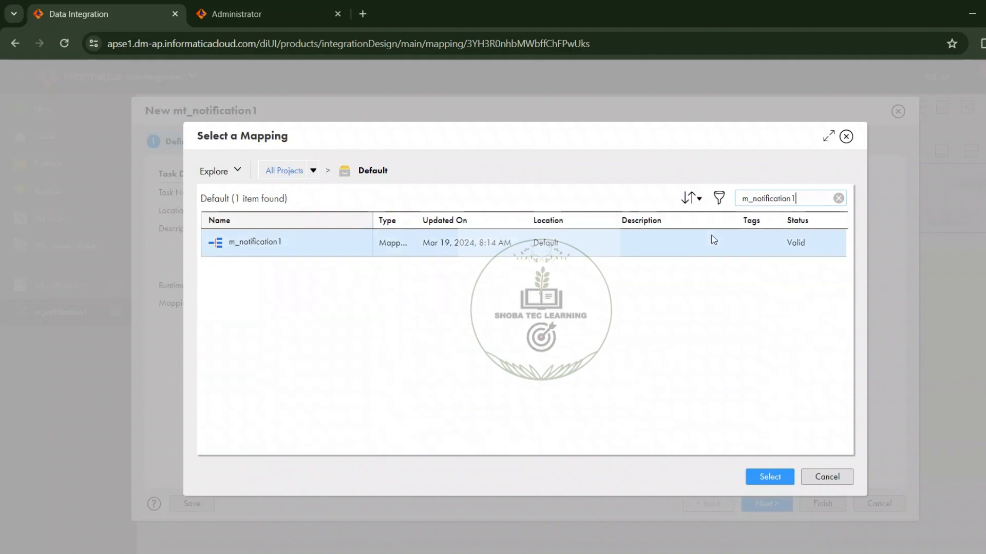
click(780, 476)
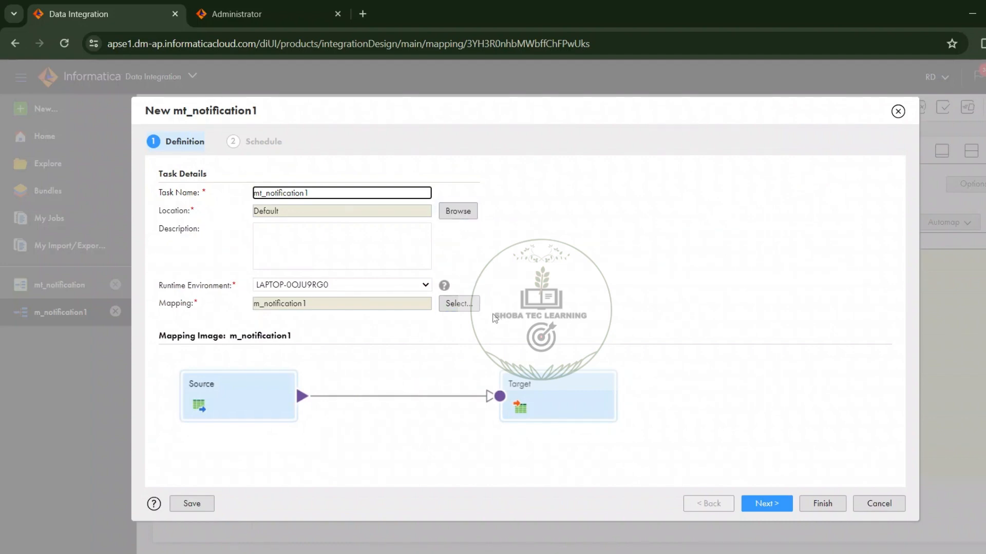
Step: Set the task to run on a schedule and start a new schedule named Employees_data
click(765, 505)
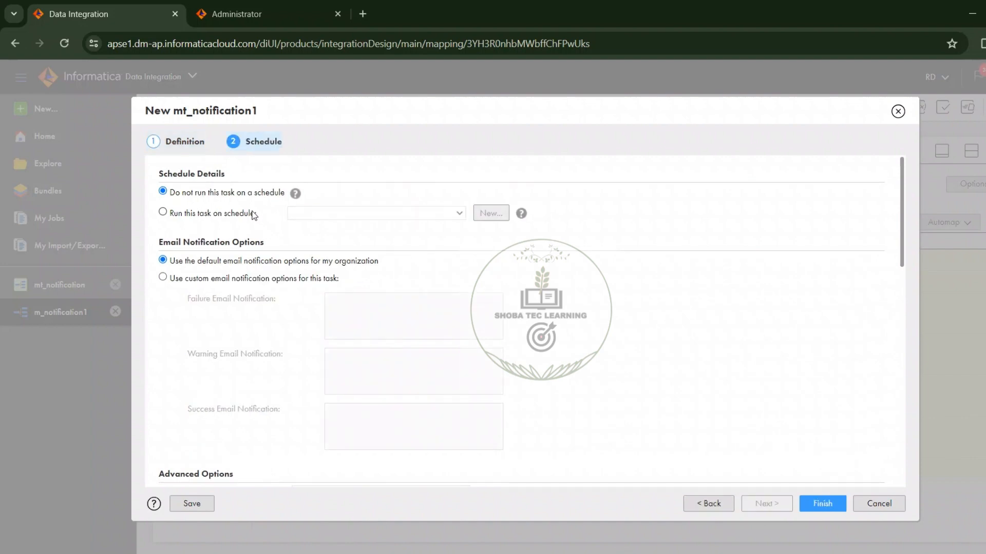
click(254, 214)
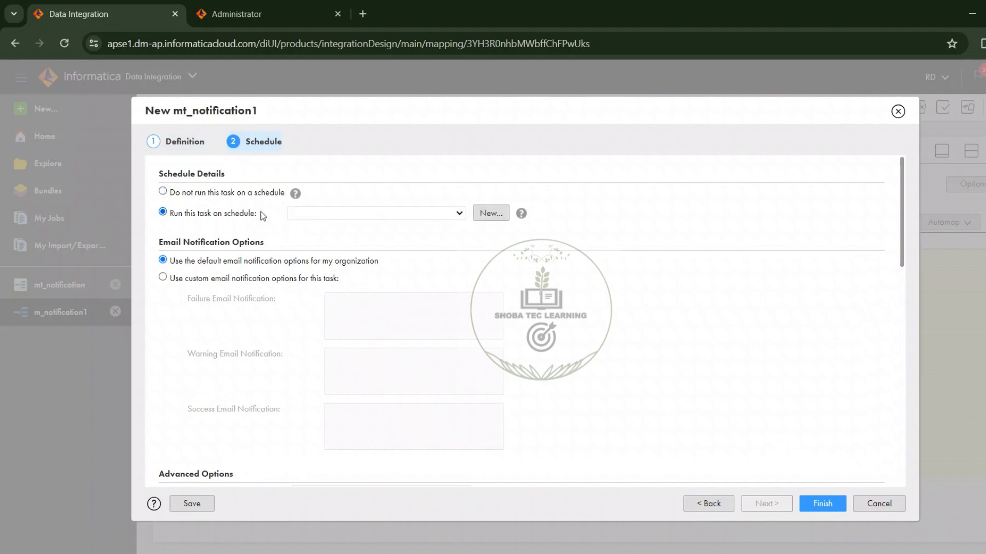
click(486, 216)
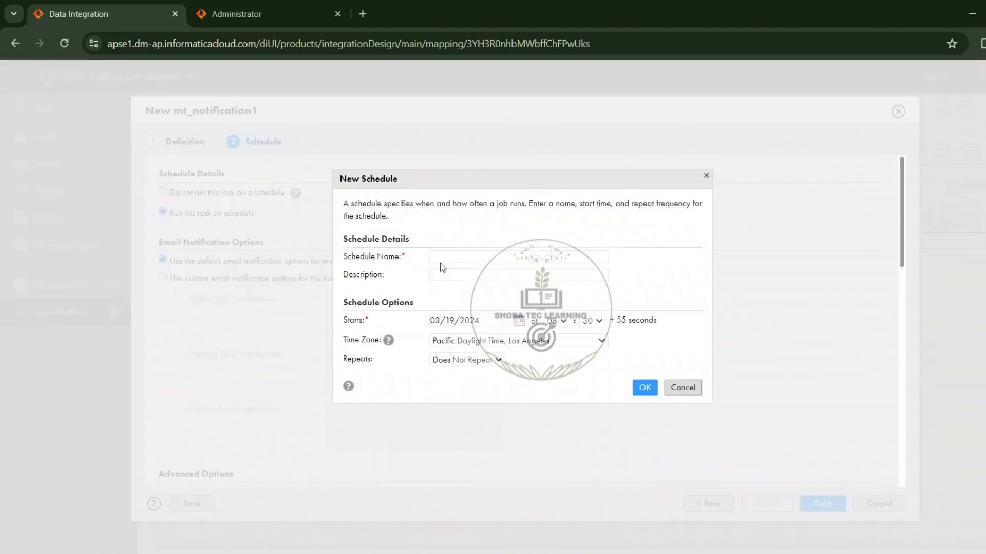
click(441, 257)
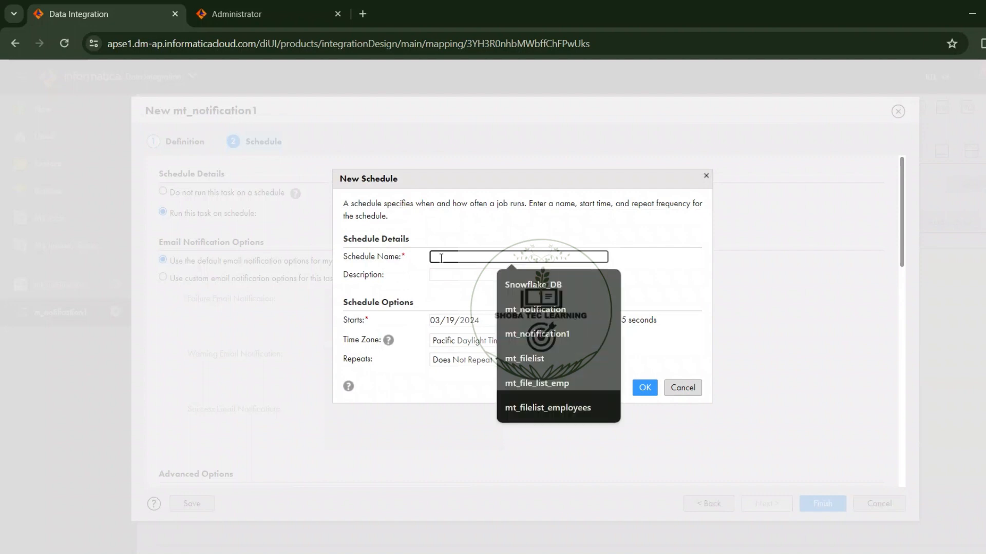
text(Employe)
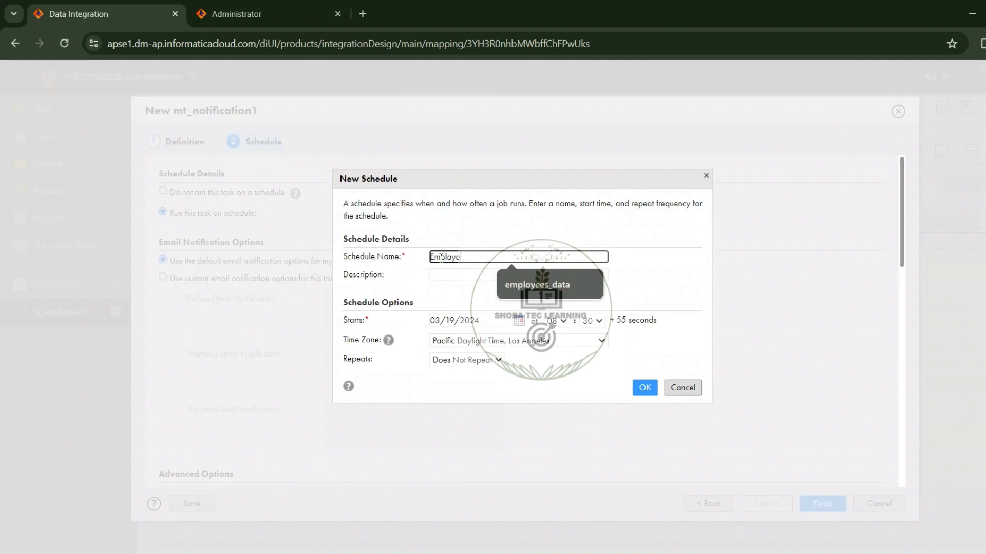
text(es_date)
key(BackSpace)
text(a)
click(448, 302)
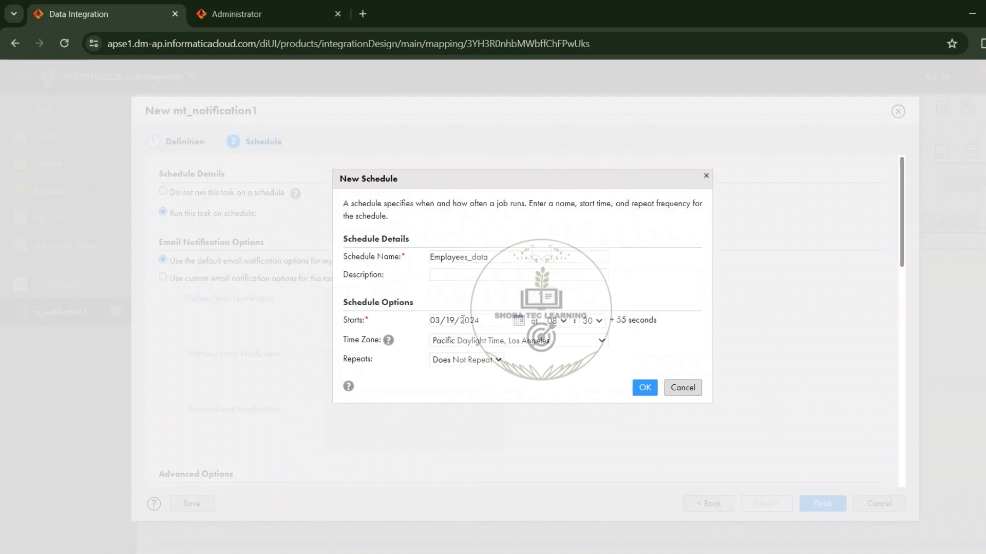
Step: Set the new schedule's start time to 20:50
click(564, 322)
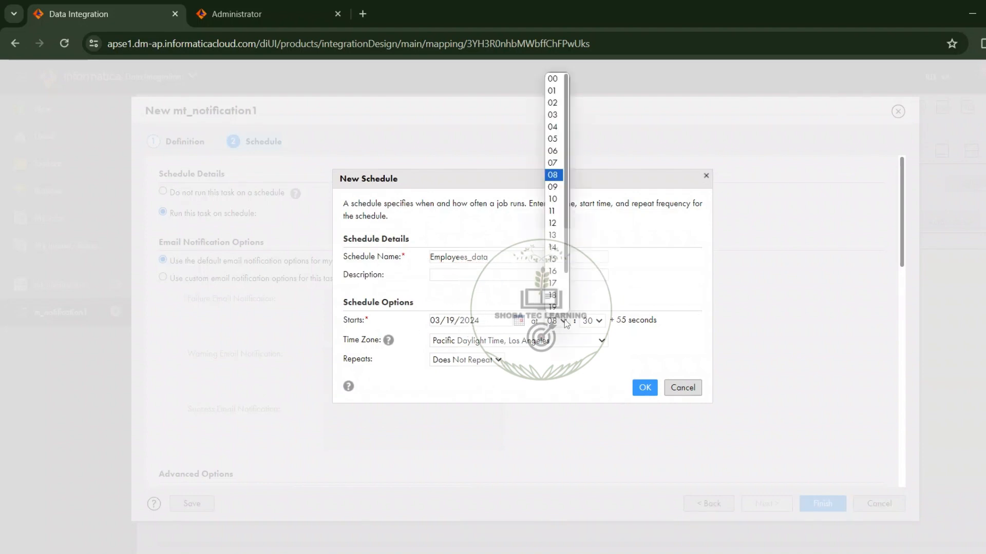
scroll(566, 266, down, 2)
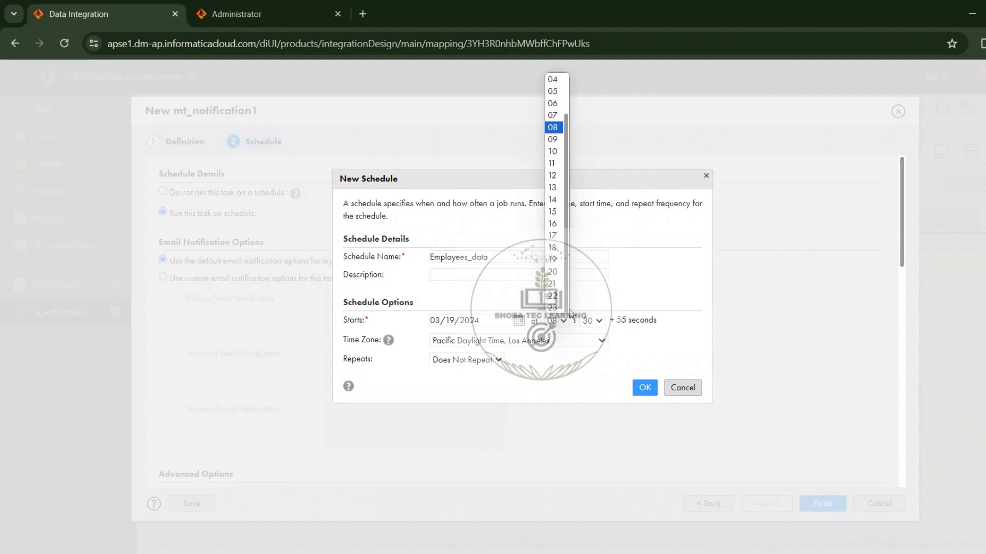
click(554, 276)
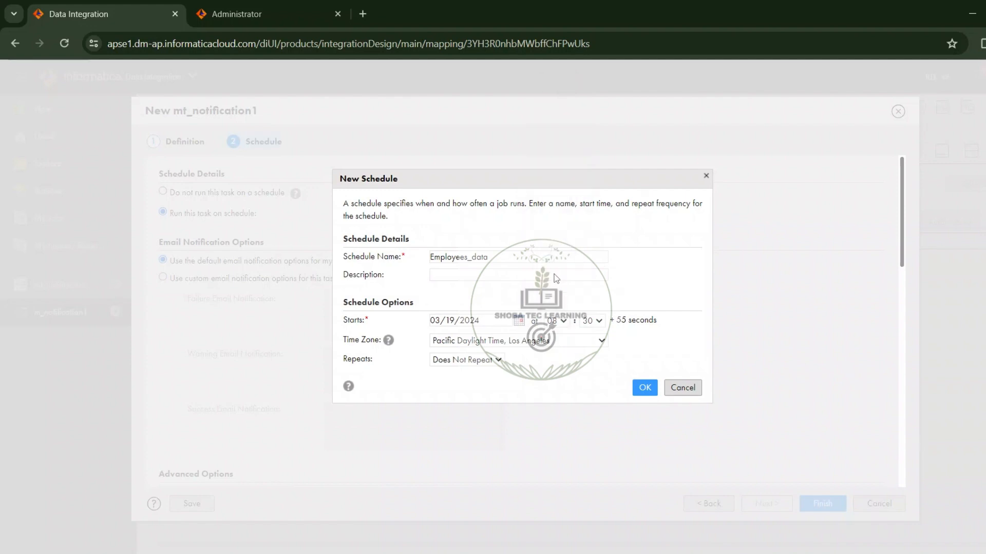
click(592, 322)
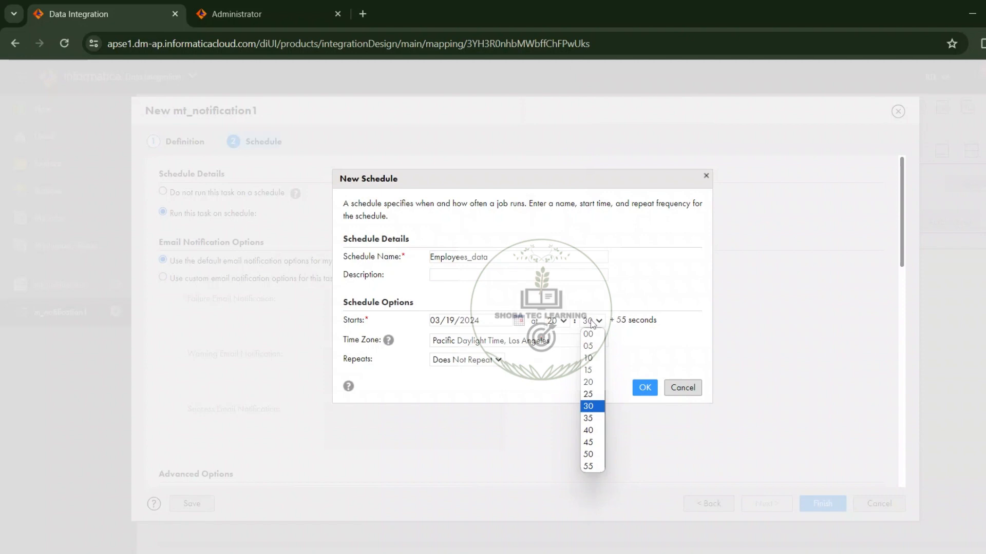
click(596, 455)
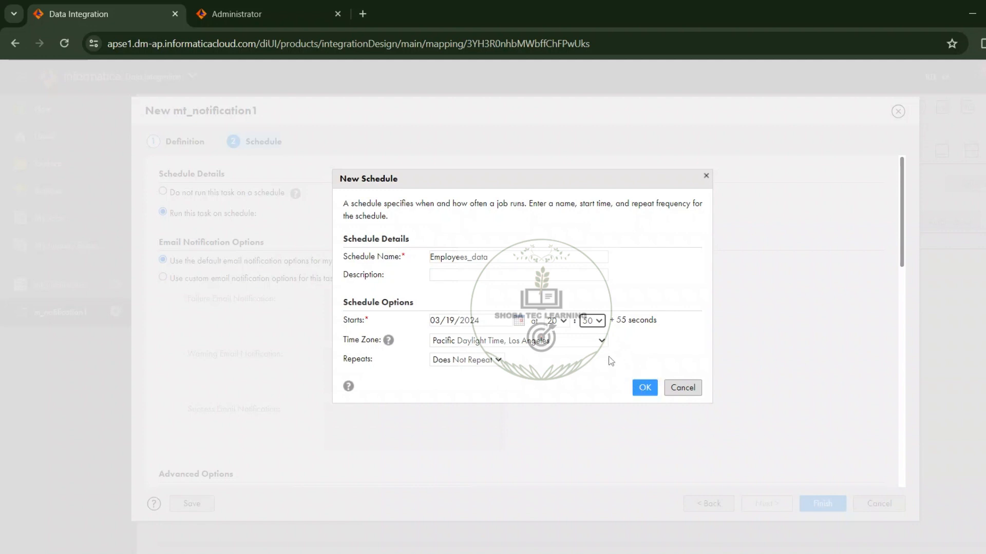
Step: Set the schedule's time zone to Indian Standard Time, Bombay, Delhi and try to create the schedule
click(590, 341)
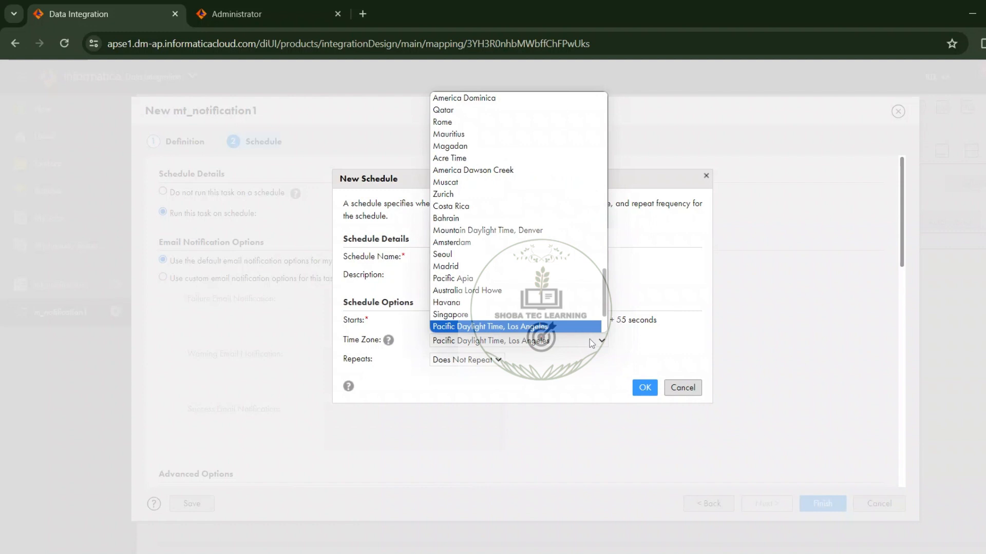
scroll(590, 303, up, 2)
drag(605, 288, 599, 208)
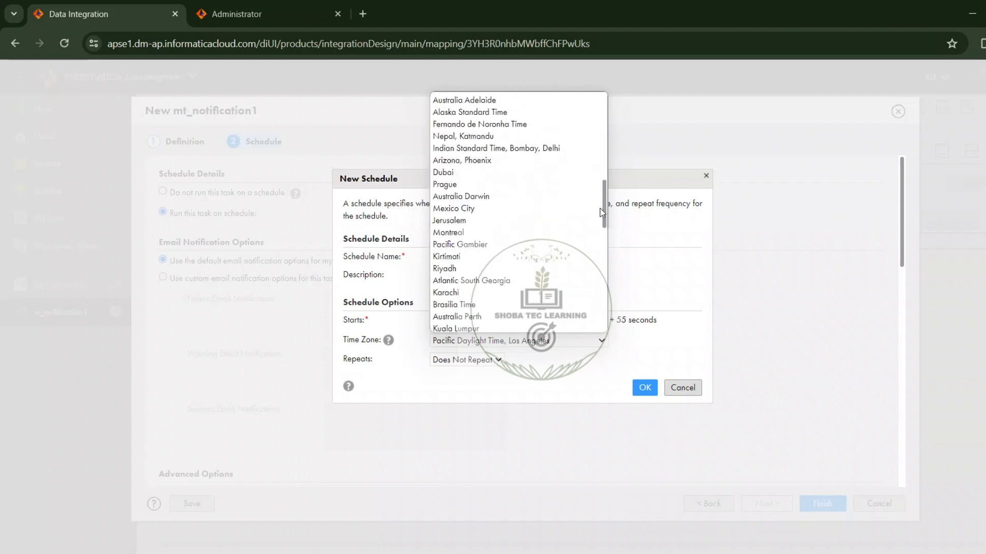
click(561, 150)
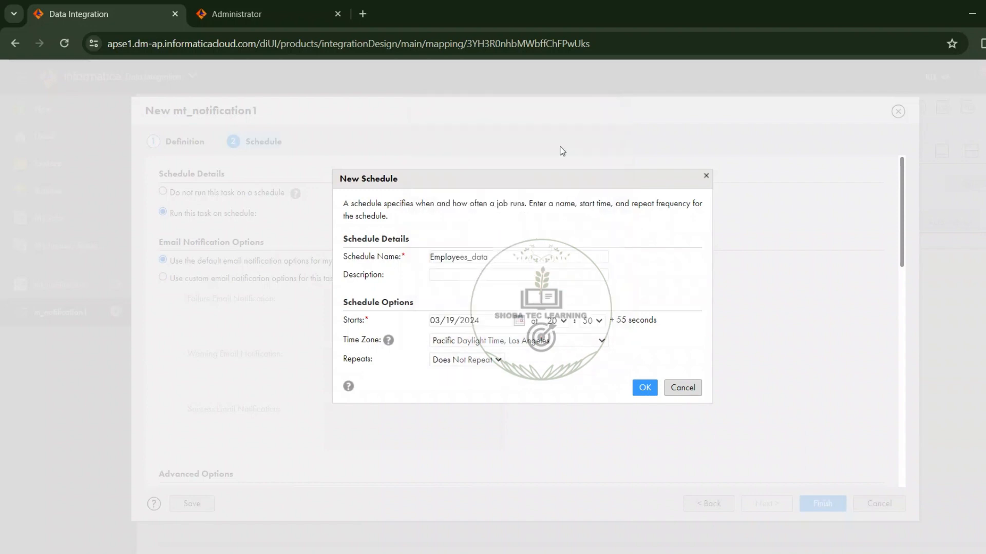
click(635, 382)
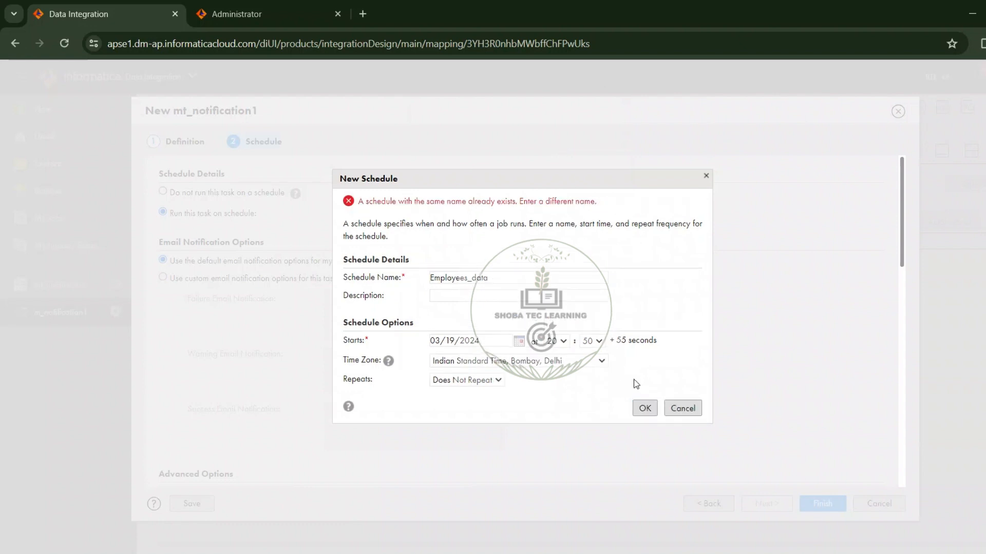
Step: Rename the schedule to Employees_data1 and create it
click(509, 278)
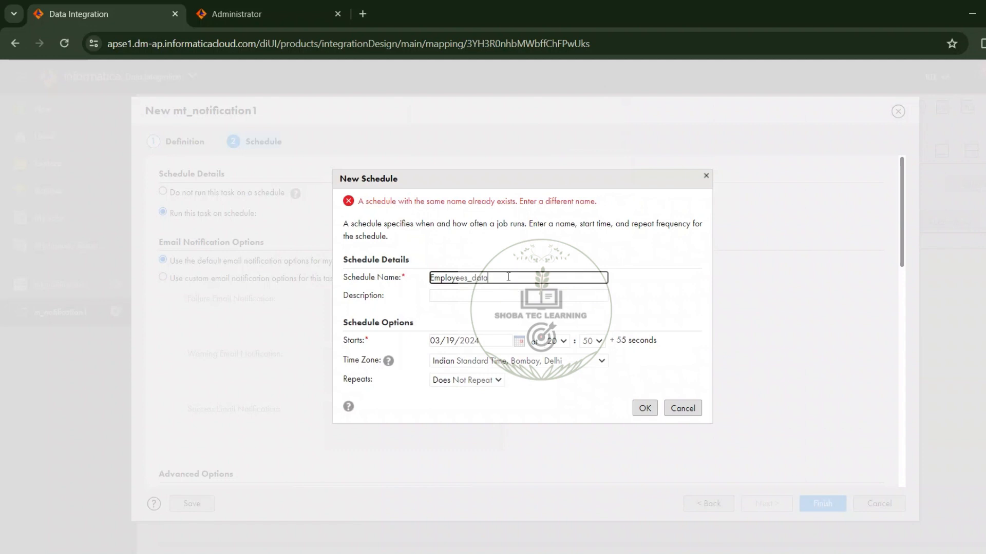
text(1)
click(642, 300)
click(646, 410)
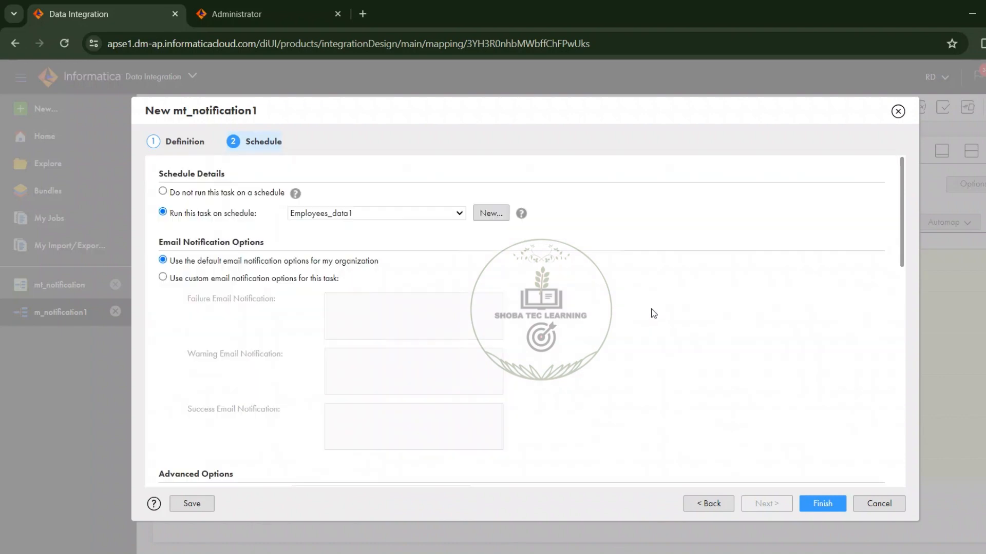
Step: Use custom email notification options for the task and enter the recipient's email address for success notifications
click(310, 280)
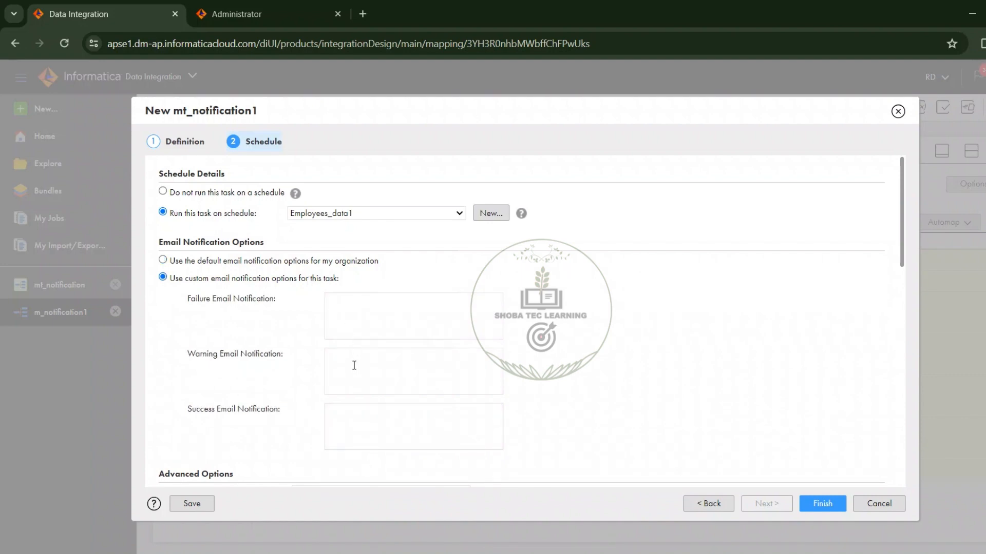
click(363, 417)
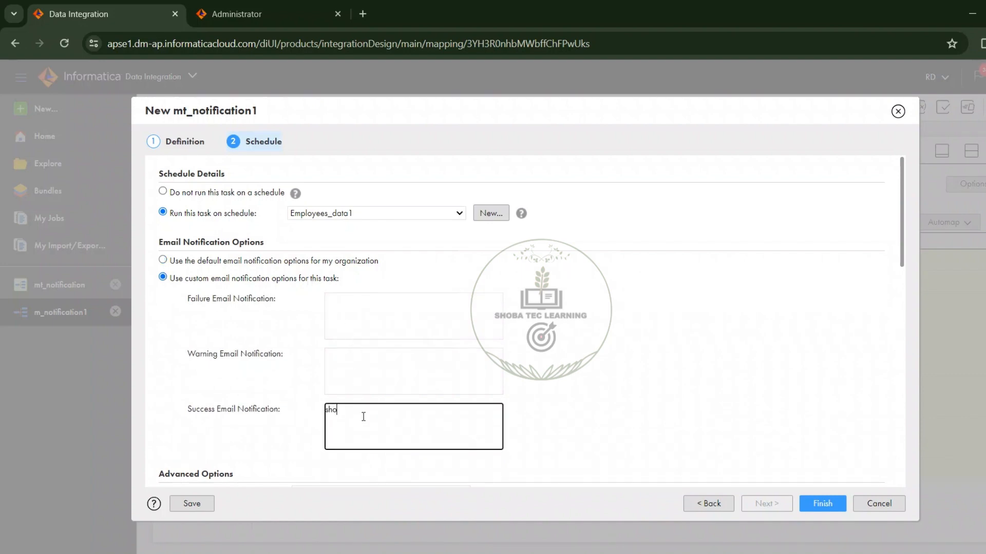
Step: Copy the success notification email address into the failure email notification and finish the mapping task
key(ctrl+a)
key(ctrl+c)
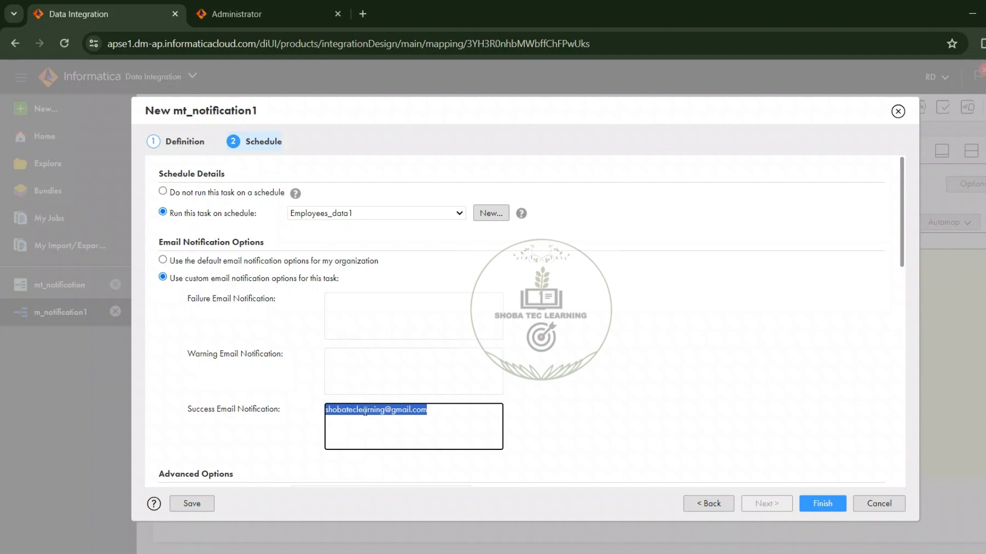
click(367, 322)
key(ctrl+v)
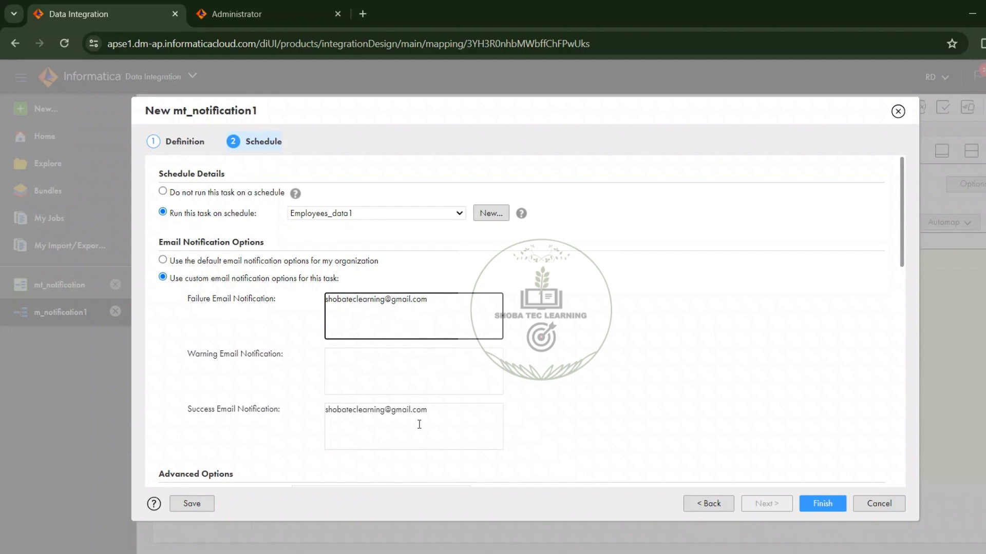
click(818, 502)
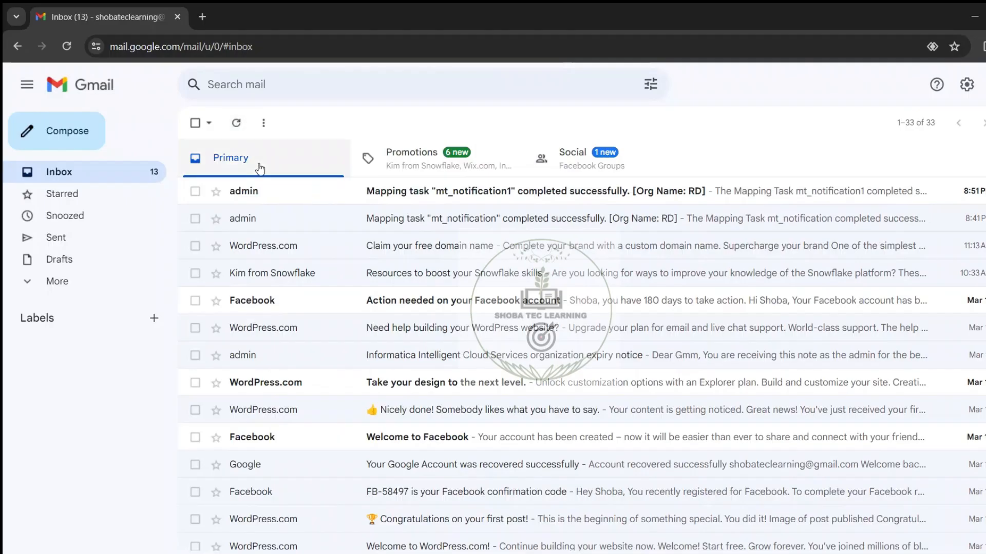
Step: Switch to Gmail, open the mt_notification1 completion email, and review its task status, source object and result rows
click(263, 195)
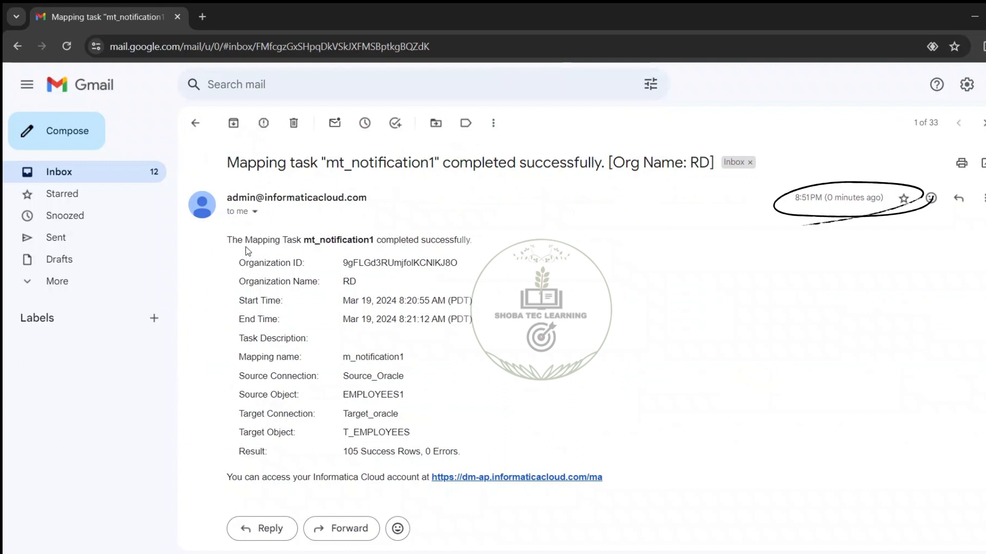
drag(245, 240, 364, 245)
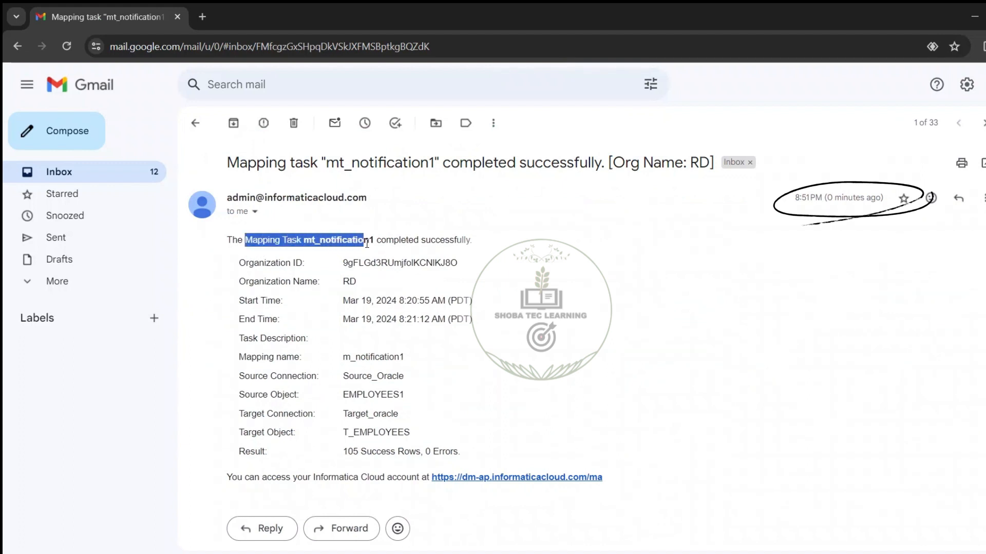
drag(366, 245, 421, 251)
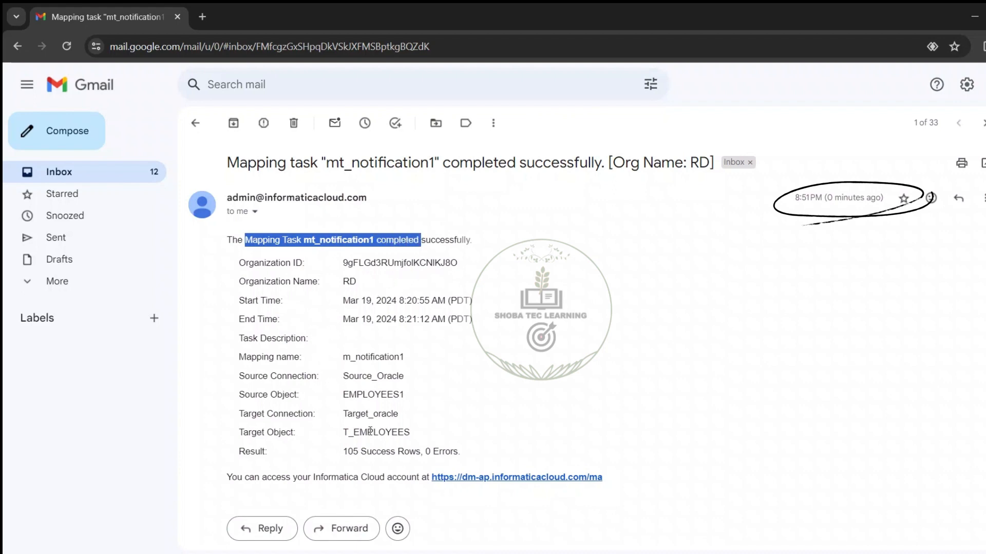
click(347, 399)
drag(347, 398, 395, 400)
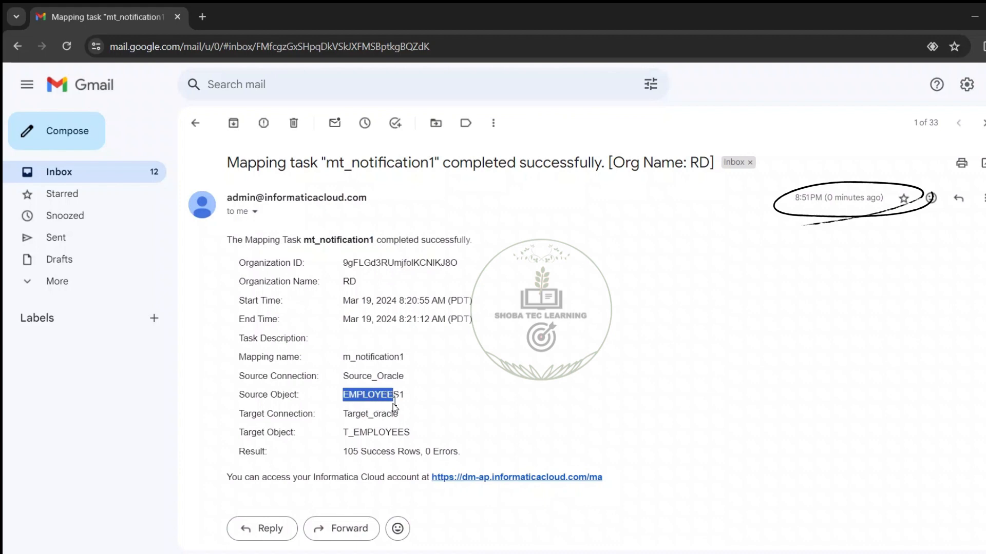
click(345, 458)
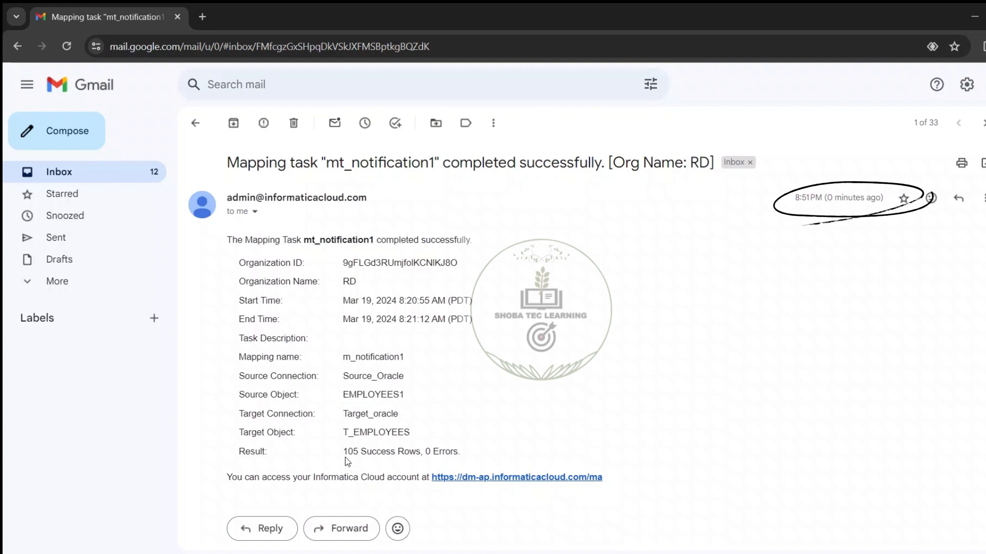
click(376, 460)
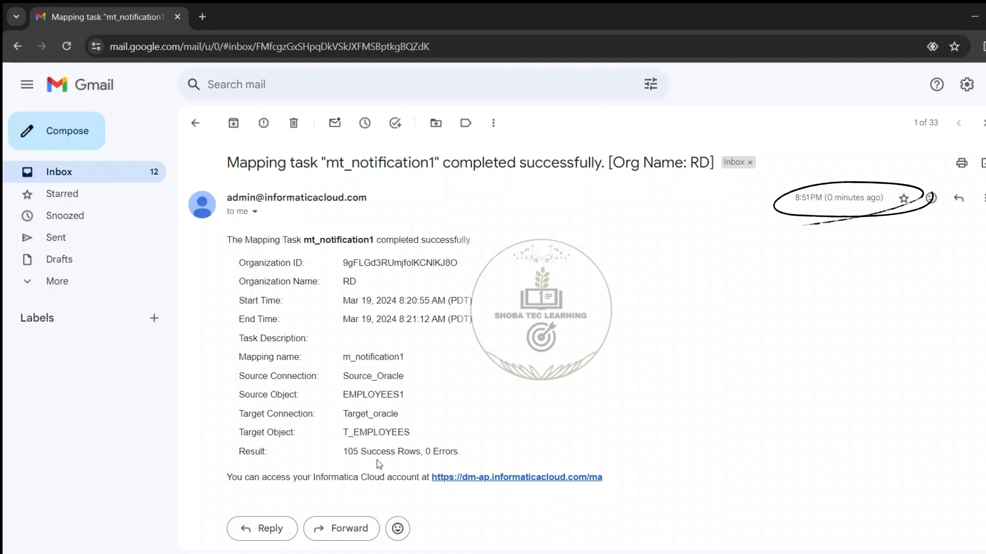